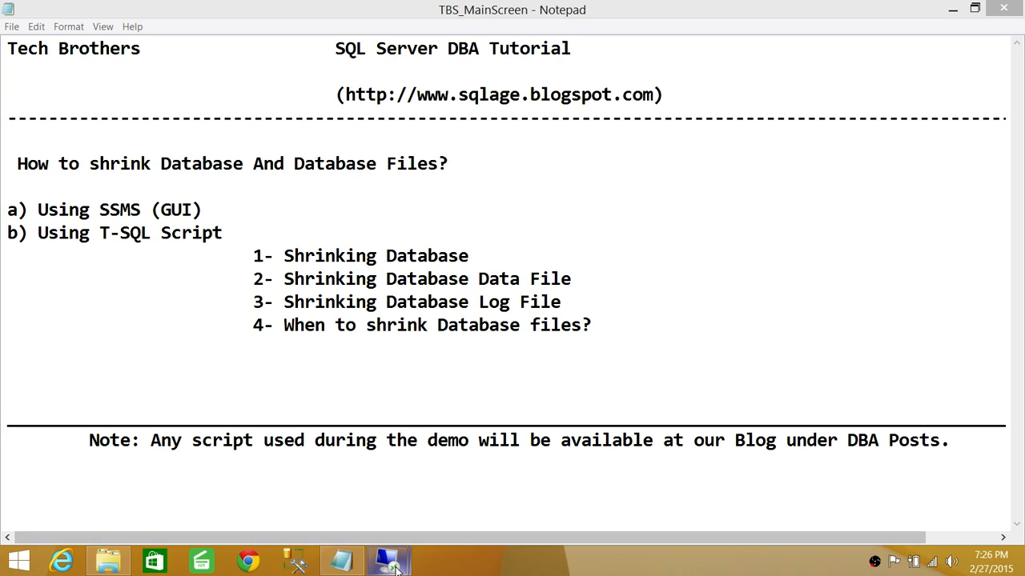
- Switch to SQL Server Management Studio in the TBSSQL remote session and expand the Databases folder of the SQLPROD instance
mouse_move(394, 567)
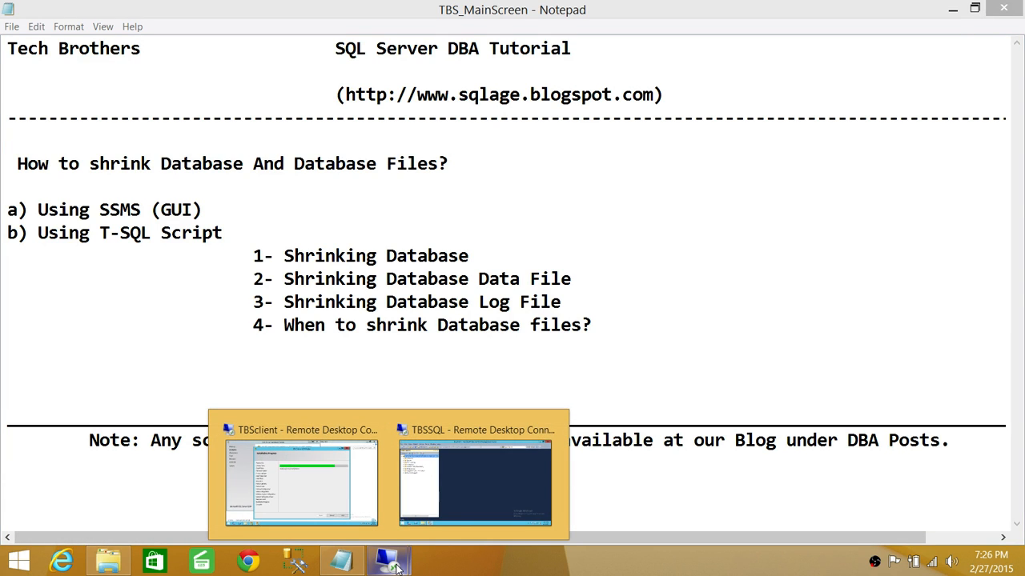
left_click(491, 490)
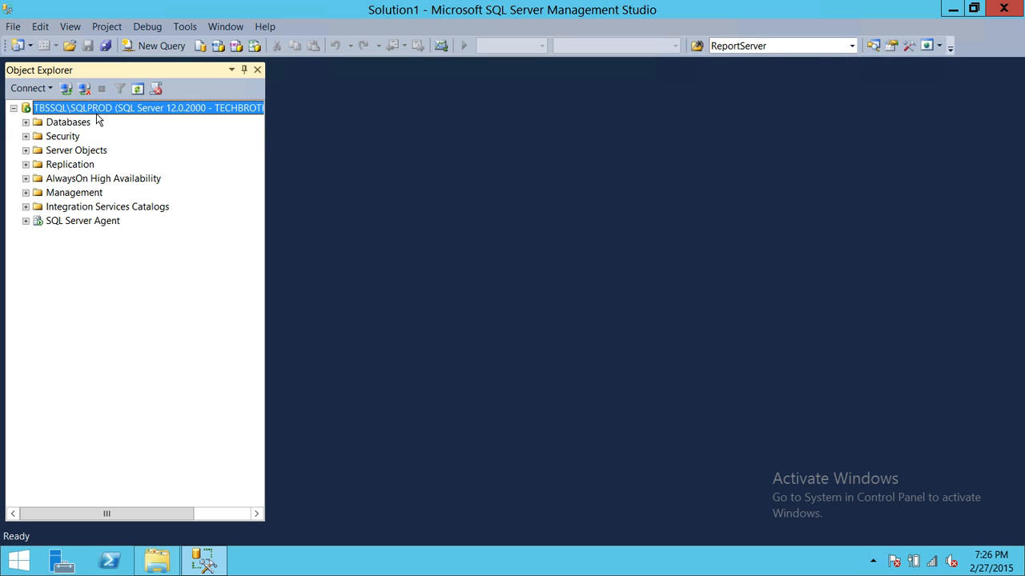
left_click(27, 122)
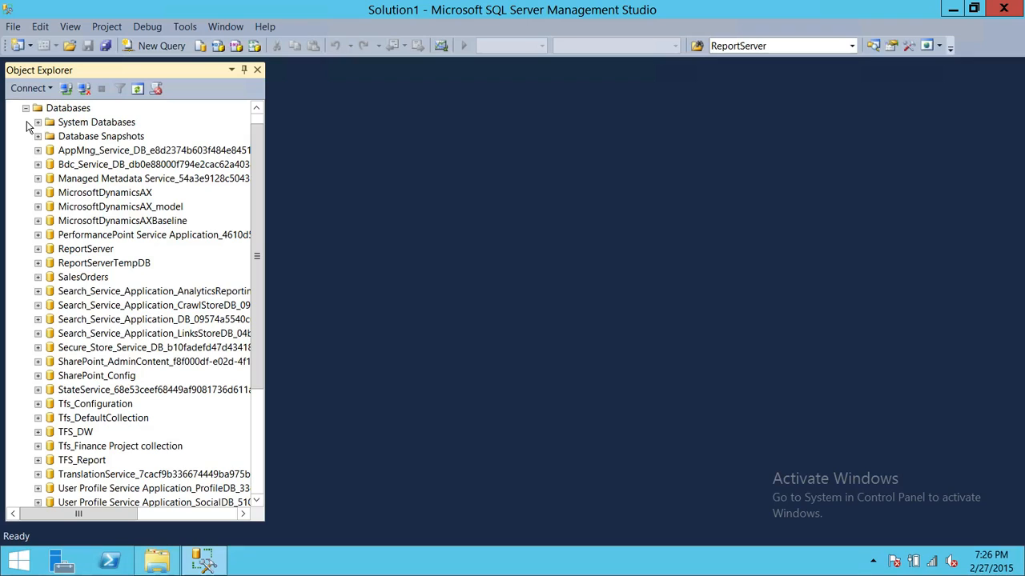
scroll(258, 147, "up", 1)
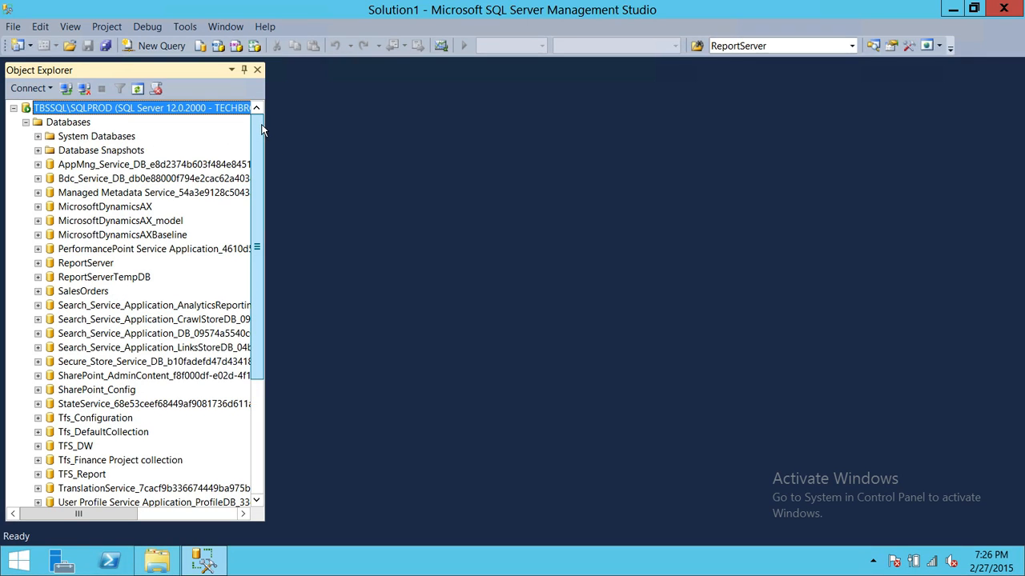
- Bring up the Shrink Database task for SalesOrders and examine the database's allocated space, free space and shrink options
left_click(78, 291)
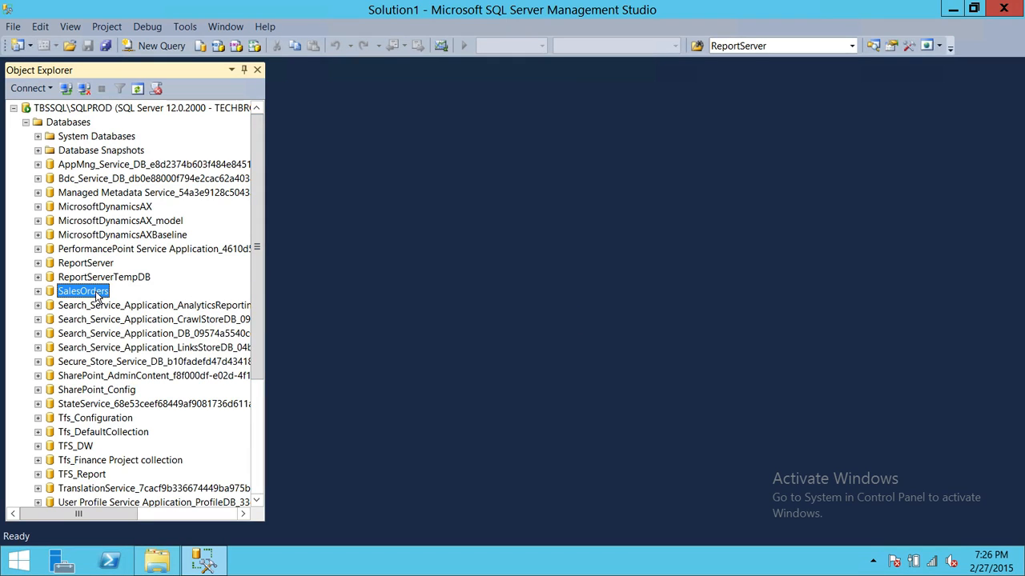
right_click(95, 291)
mouse_move(179, 354)
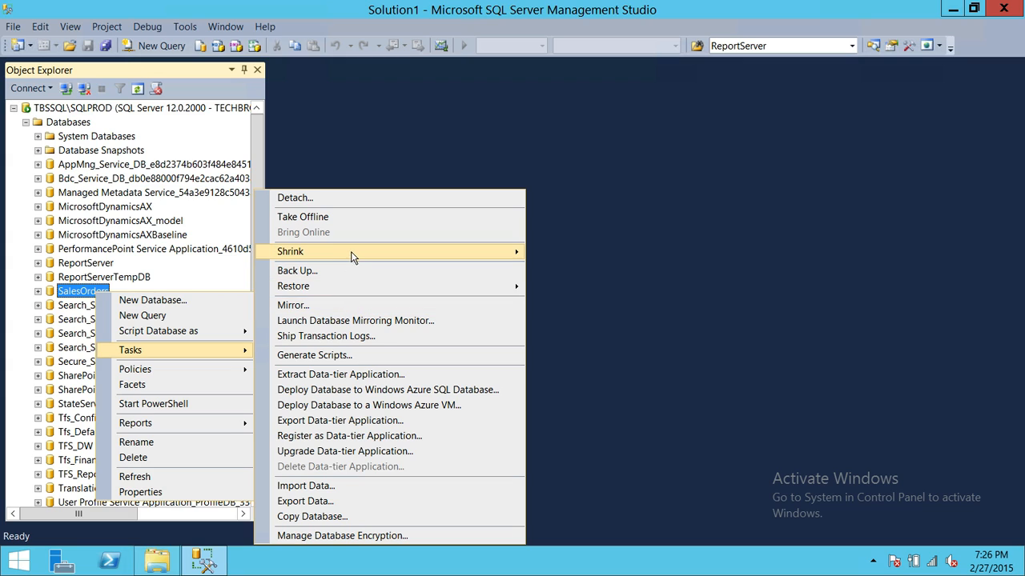
mouse_move(355, 255)
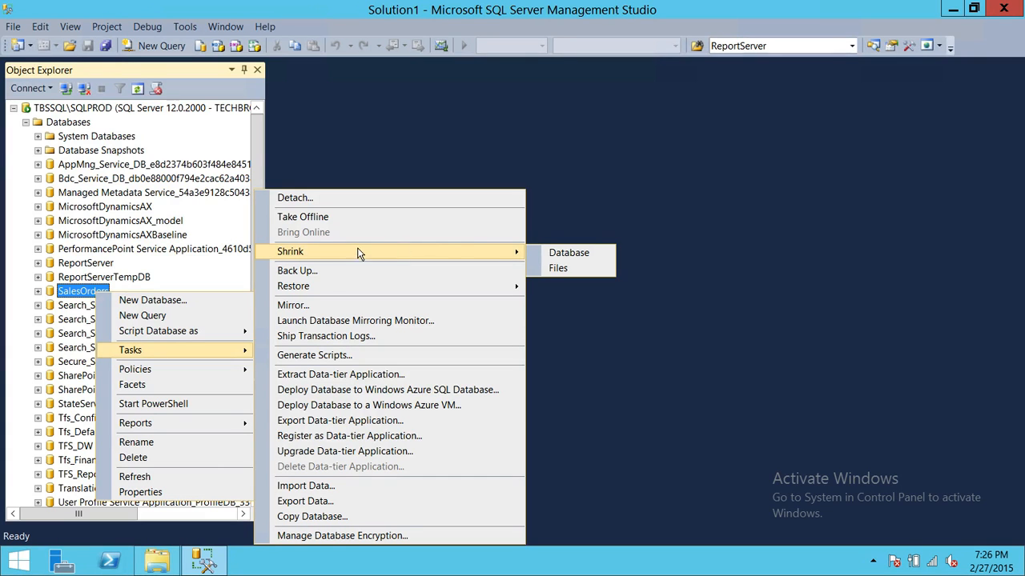
left_click(585, 256)
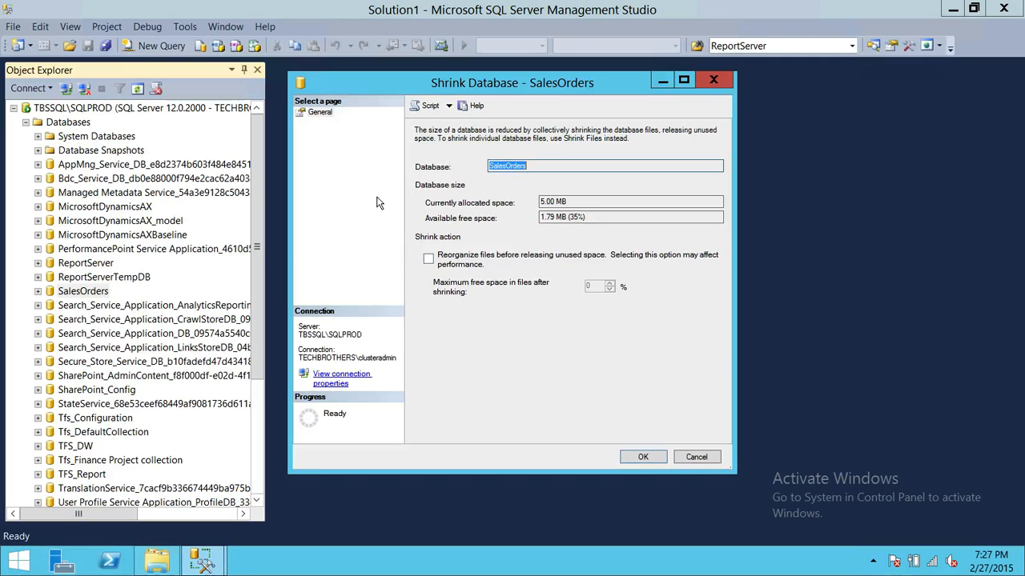
left_click_drag(583, 85, 483, 73)
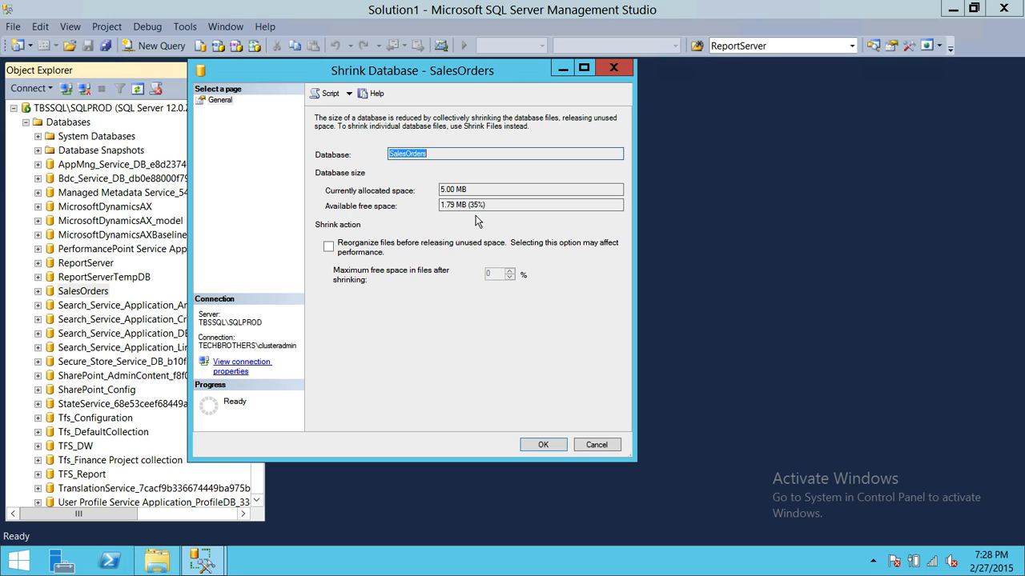
left_click_drag(469, 189, 429, 206)
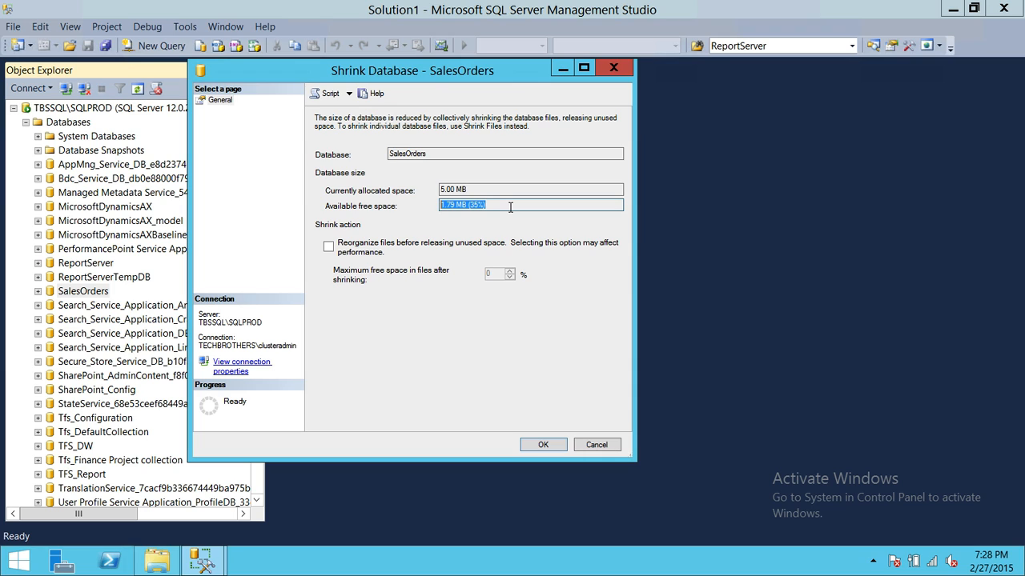
left_click_drag(439, 72, 554, 108)
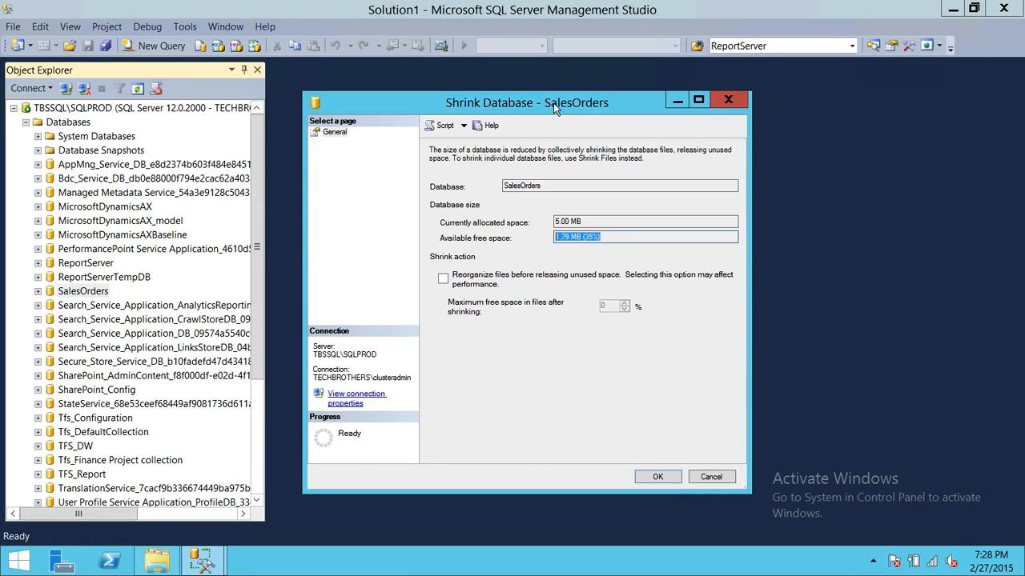
left_click_drag(553, 103, 531, 75)
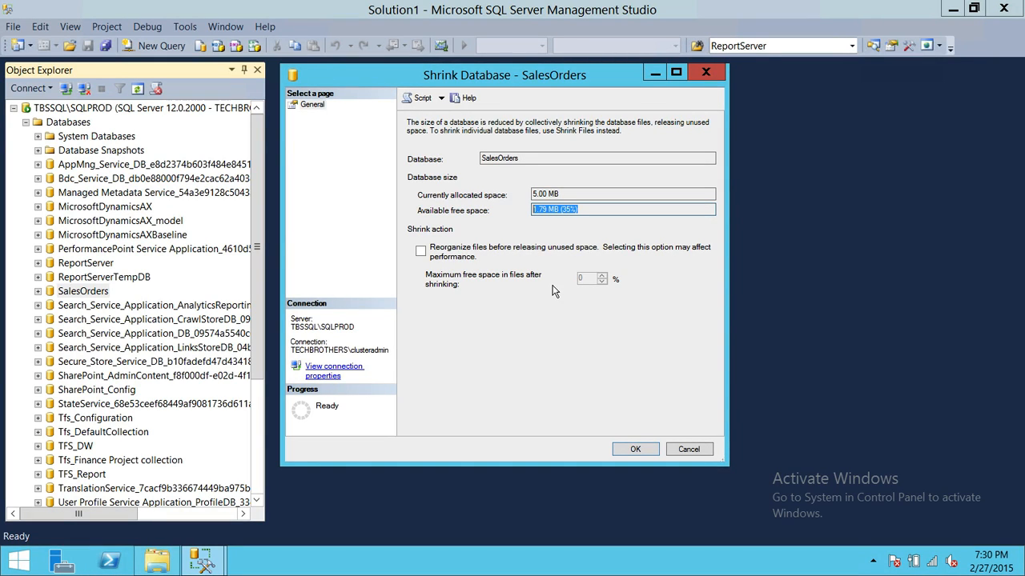
- Try enabling file reorganization before releasing unused space with 10% maximum free space, and dismiss the database shrink
left_click(422, 252)
left_click_drag(590, 278, 573, 276)
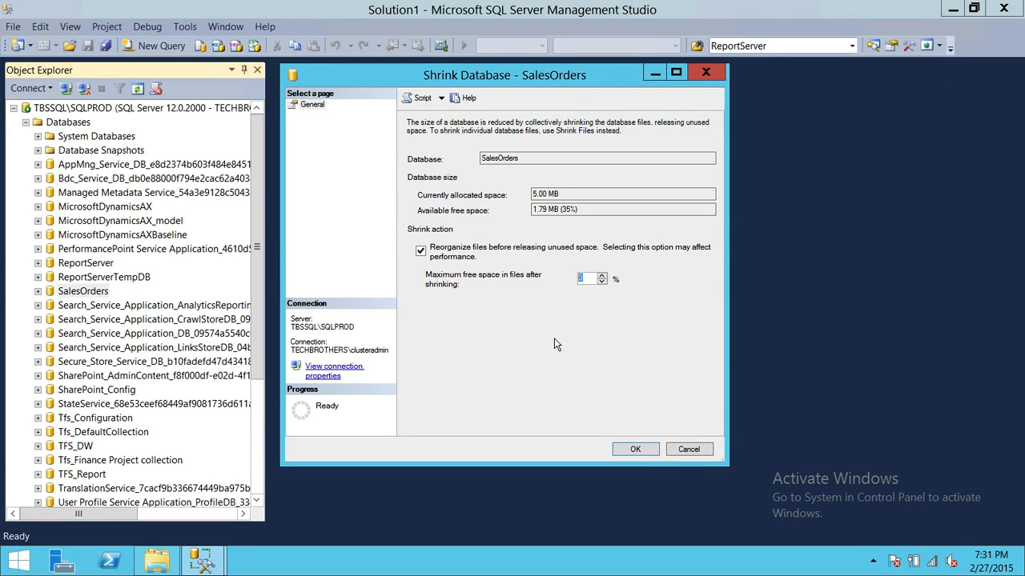
type("10")
left_click(688, 450)
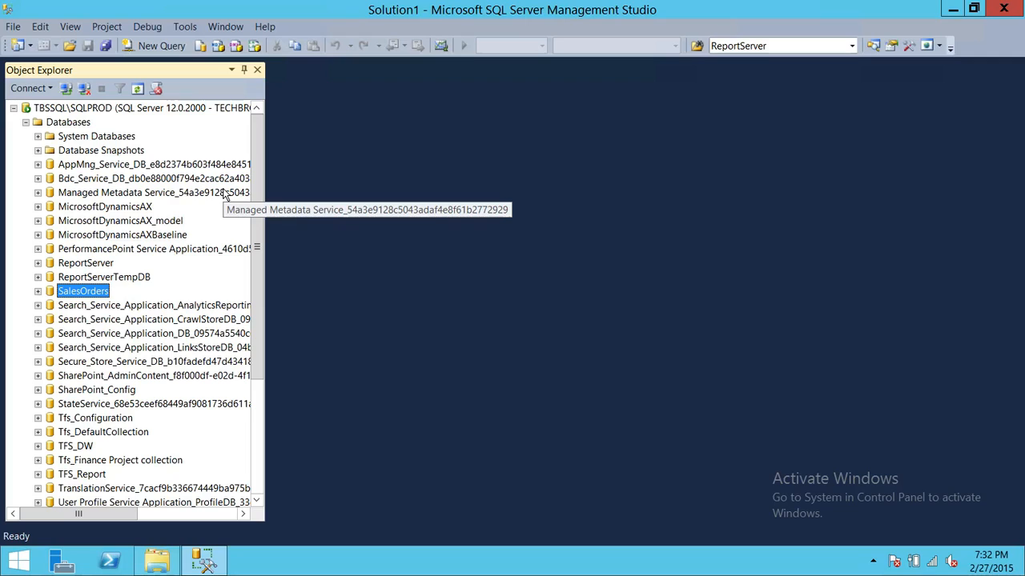
- Bring up the Shrink Files task for SalesOrders, check the available file types and choose Data
right_click(94, 294)
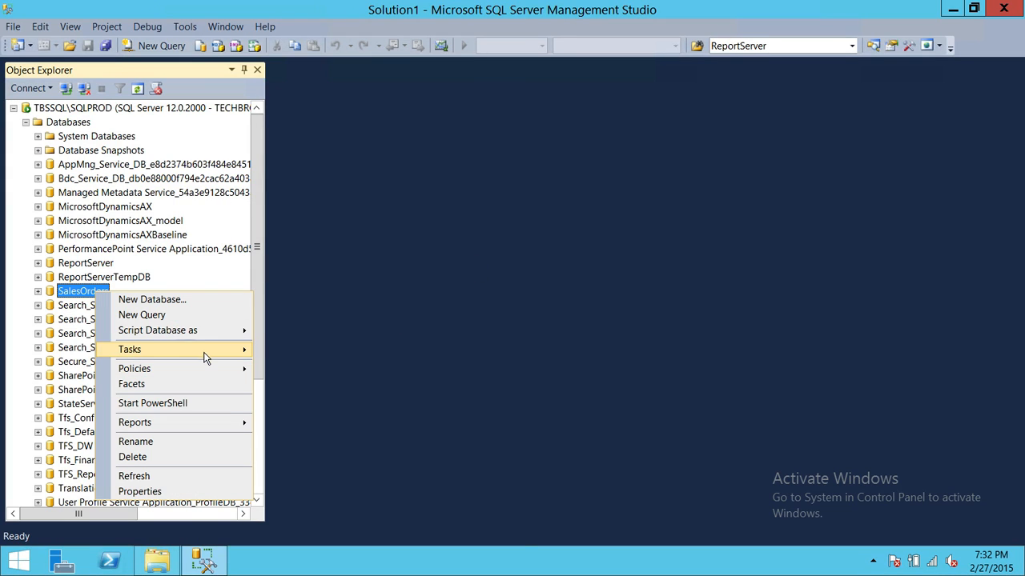
mouse_move(205, 352)
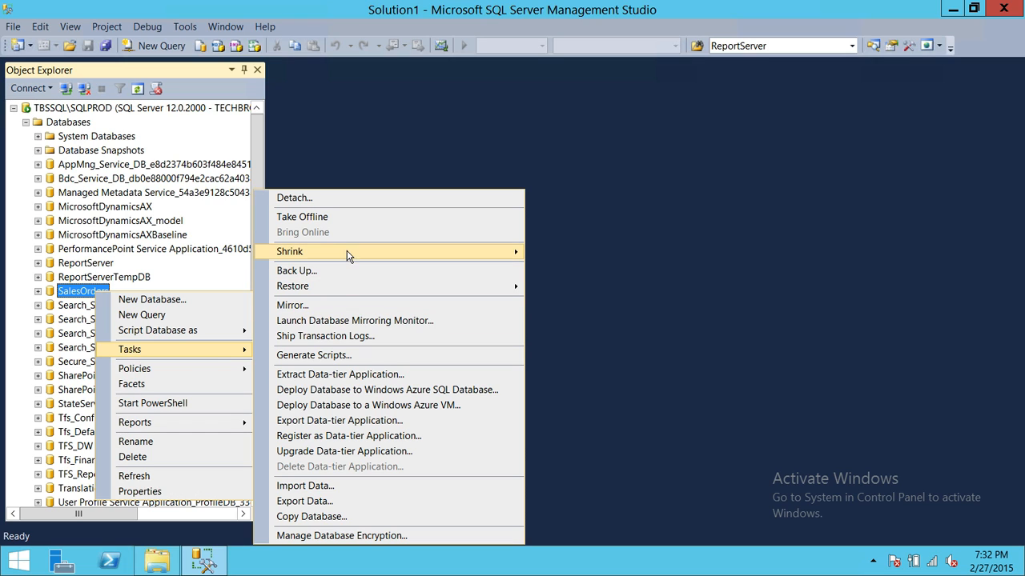
mouse_move(517, 254)
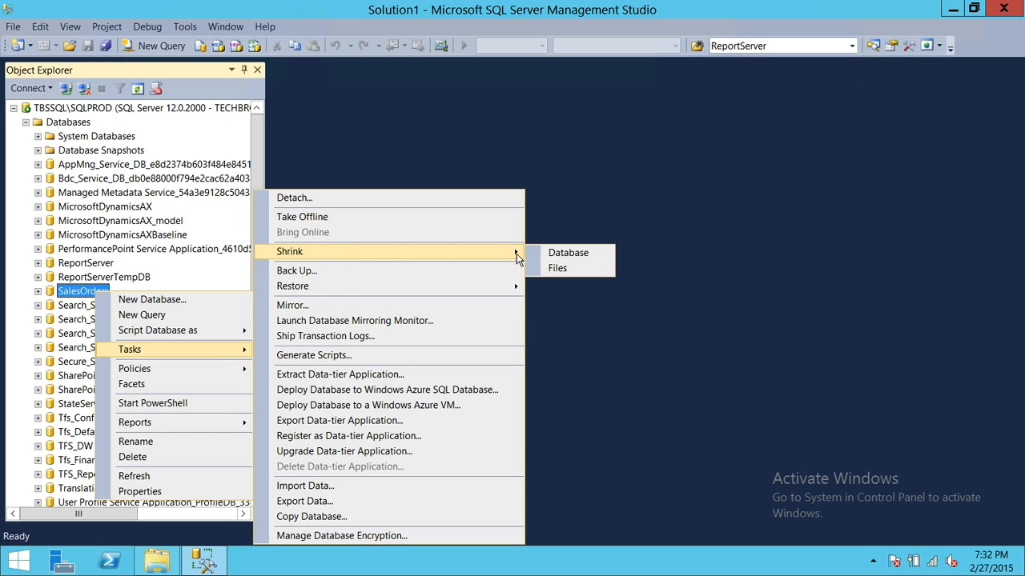
left_click(566, 271)
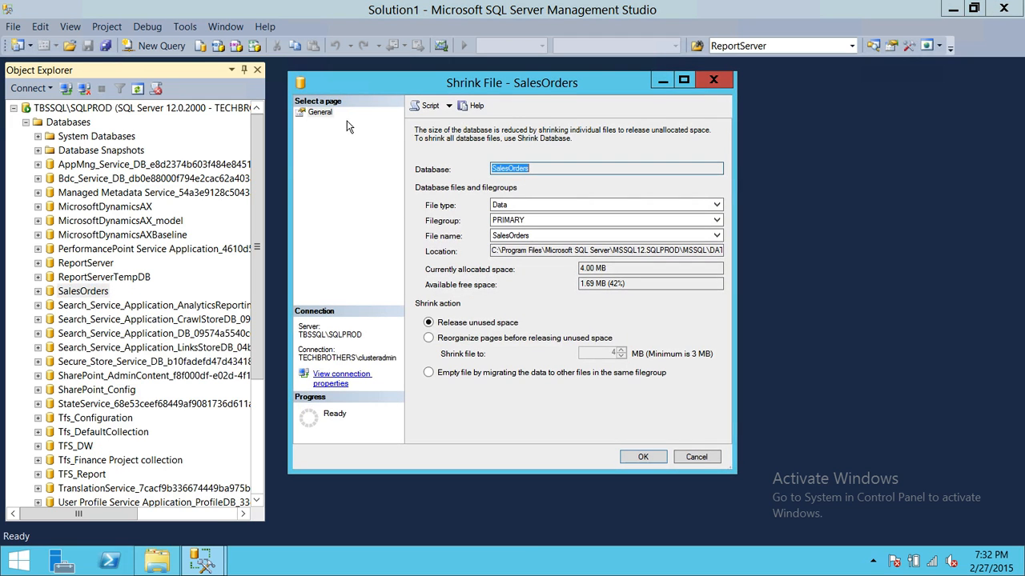
left_click_drag(556, 80, 585, 90)
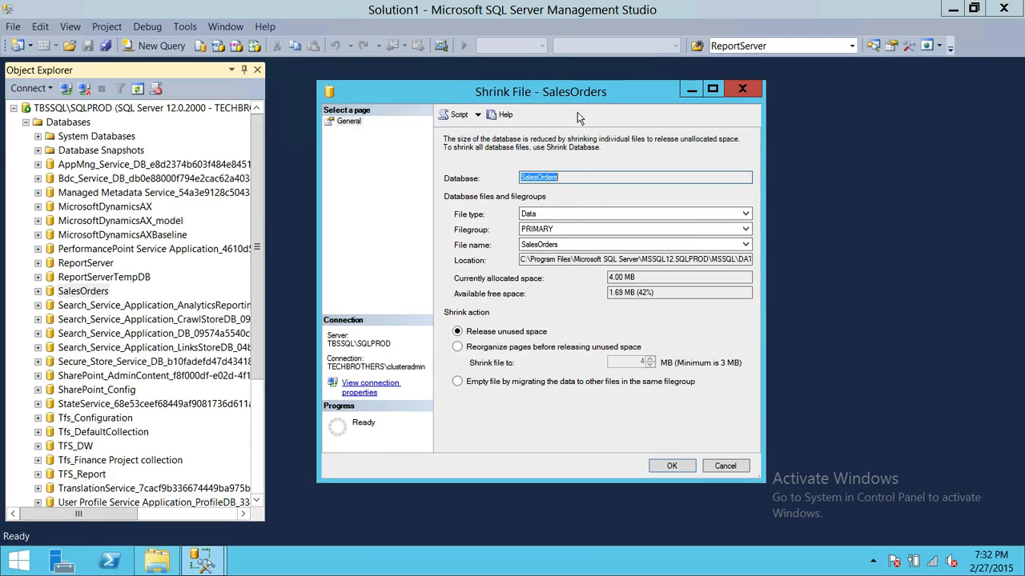
left_click(570, 211)
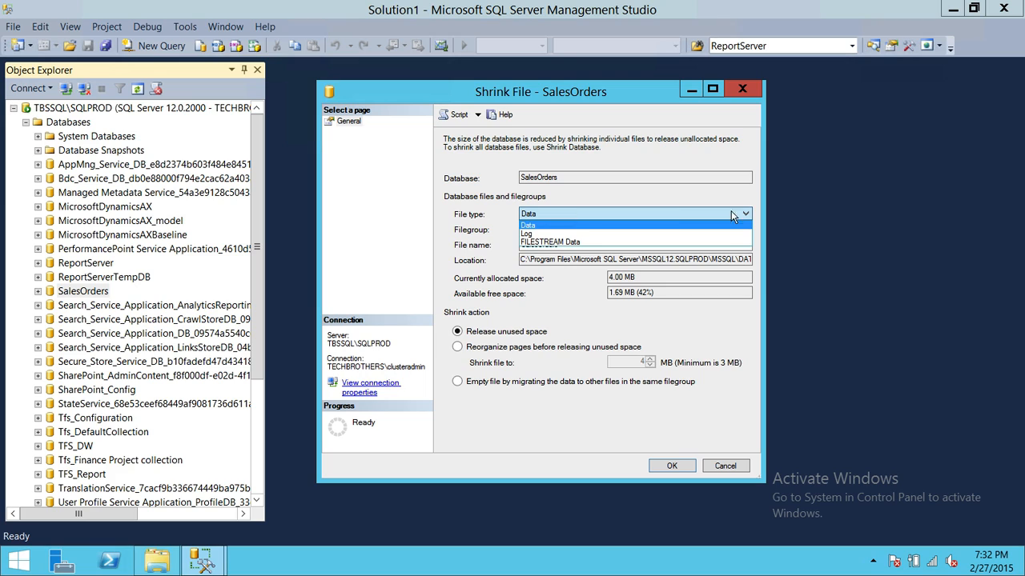
left_click(574, 227)
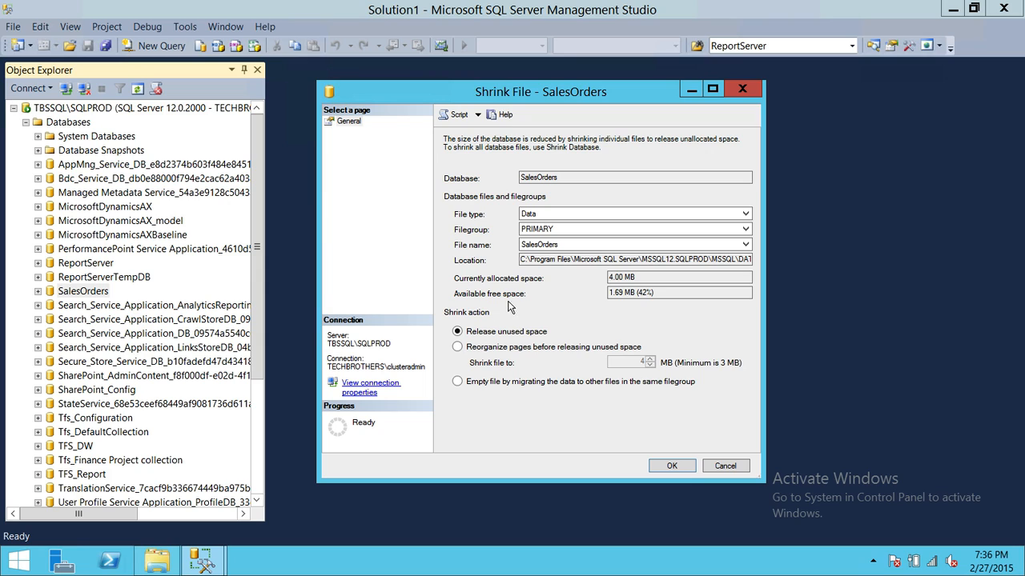
- Check the data file's currently allocated and available free space, and close the dialog without shrinking
left_click(662, 292)
left_click(640, 293)
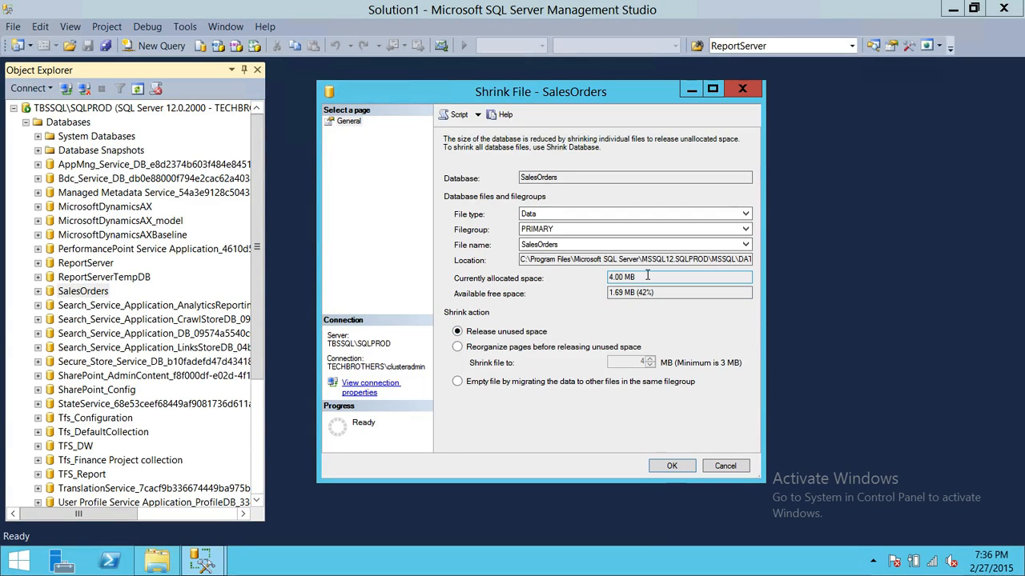
left_click_drag(646, 277, 598, 277)
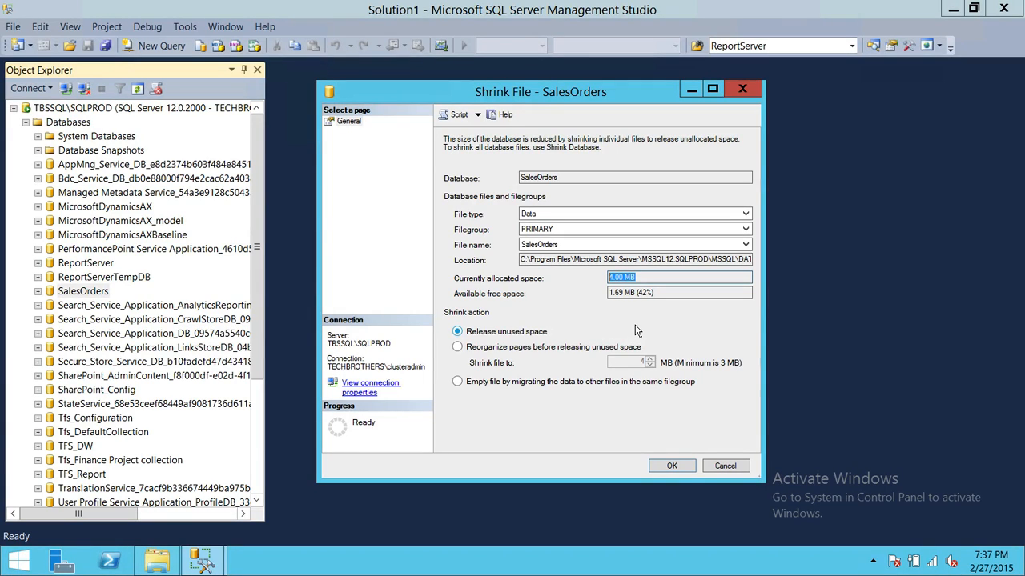
left_click(648, 275)
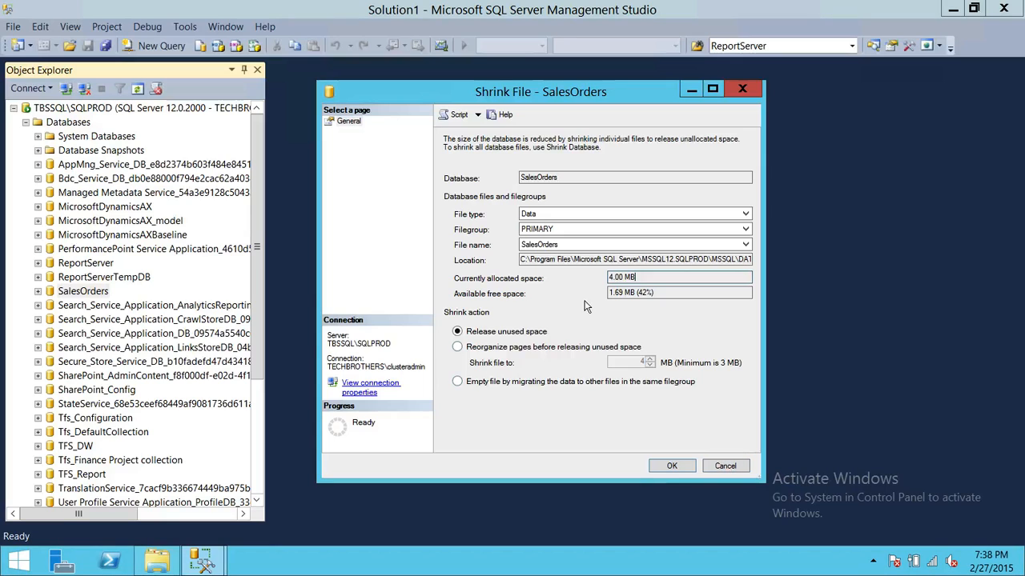
left_click(724, 467)
- Set the initial size of the SalesOrders primary data file to 20 MB in the database properties
right_click(83, 293)
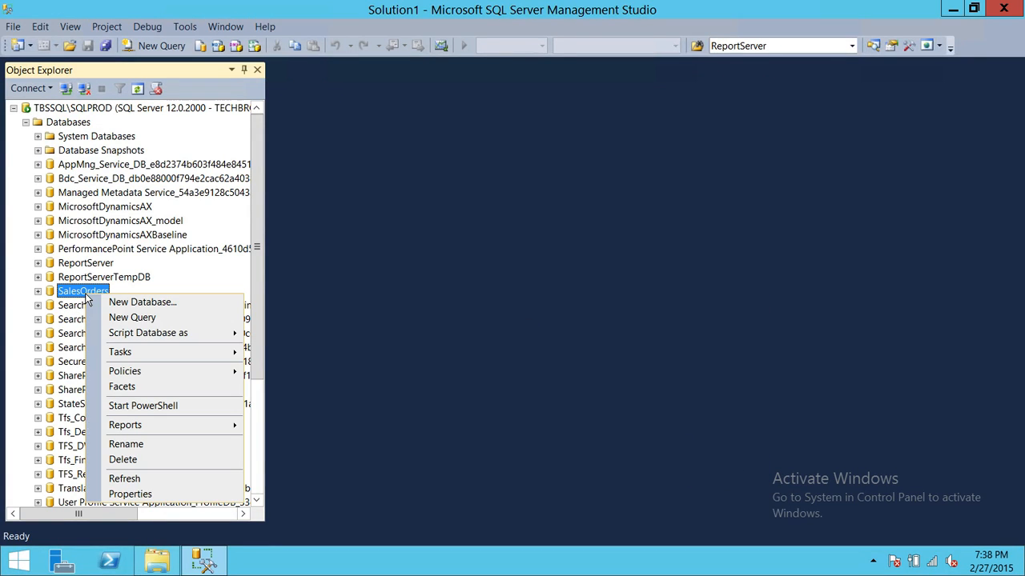
left_click(128, 494)
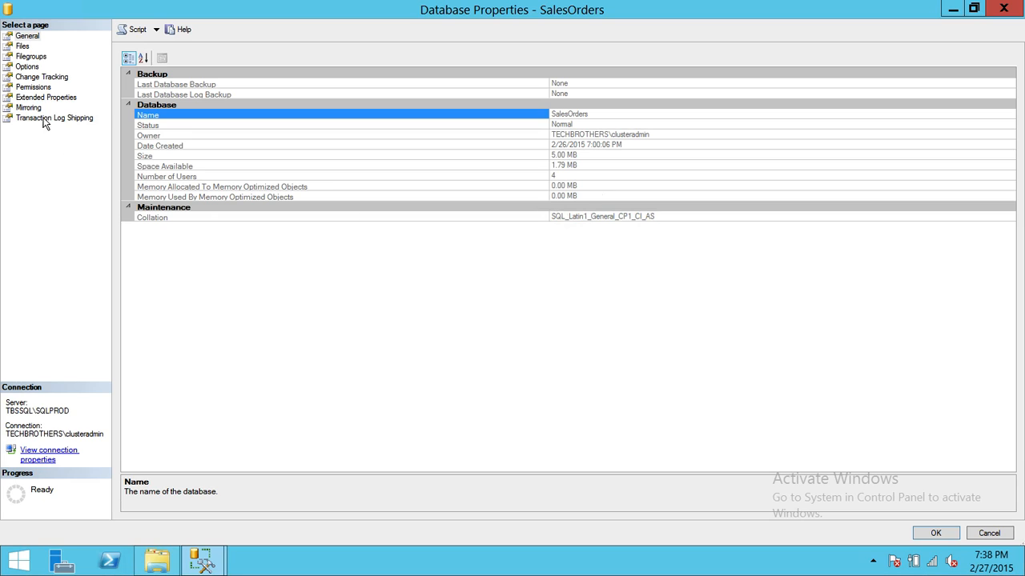
left_click(21, 46)
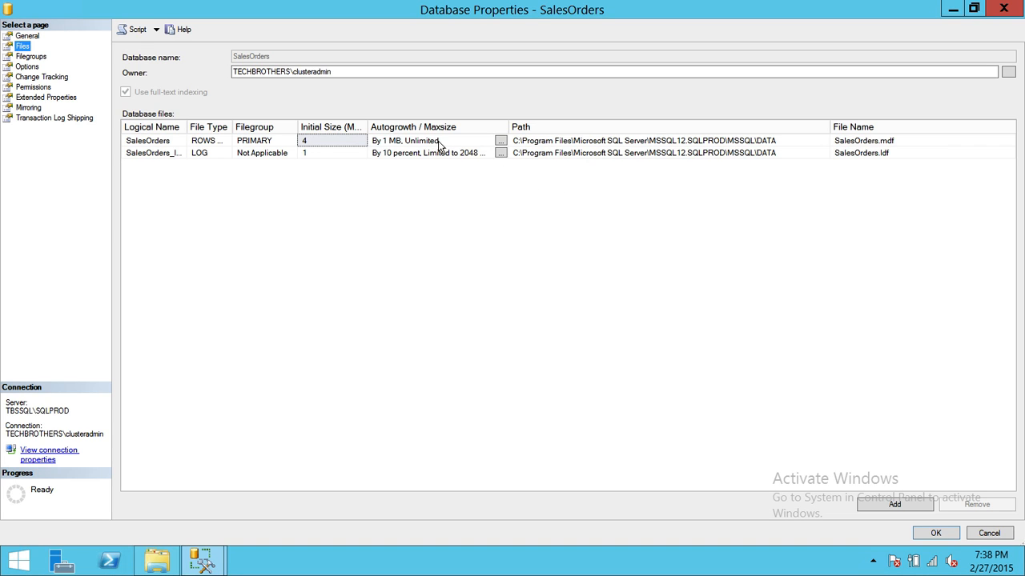
left_click(314, 144)
left_click_drag(327, 140, 273, 141)
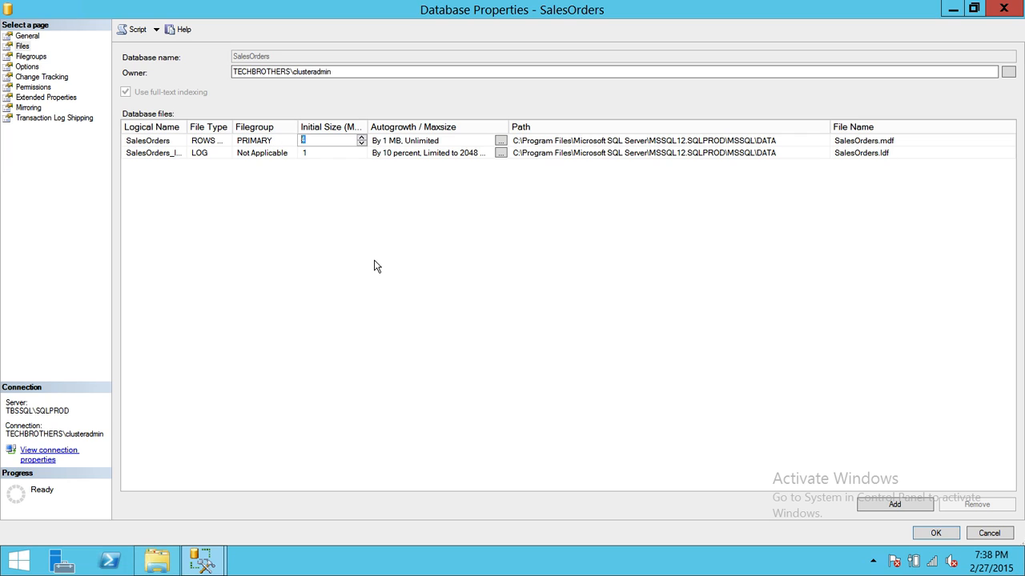
type("20")
left_click(935, 533)
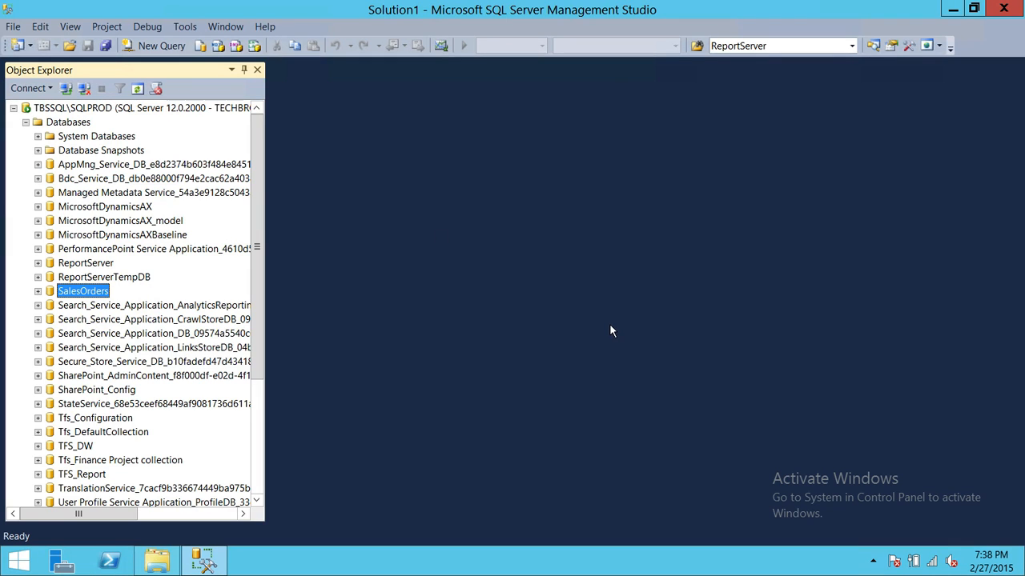
- Check the SalesOrders data file's allocated and free space, and shrink the file with the Release unused space action
right_click(88, 290)
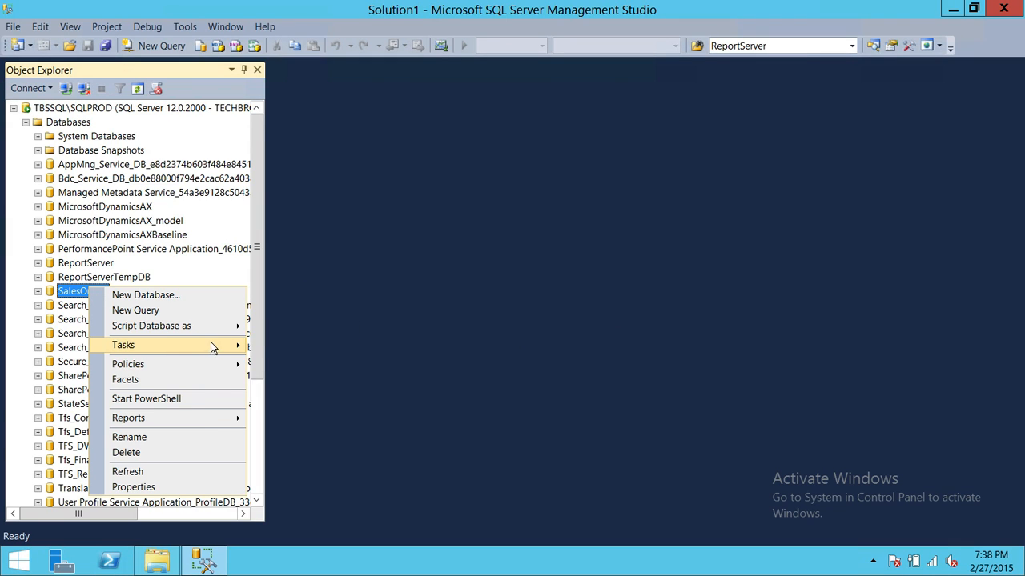
mouse_move(212, 348)
mouse_move(382, 253)
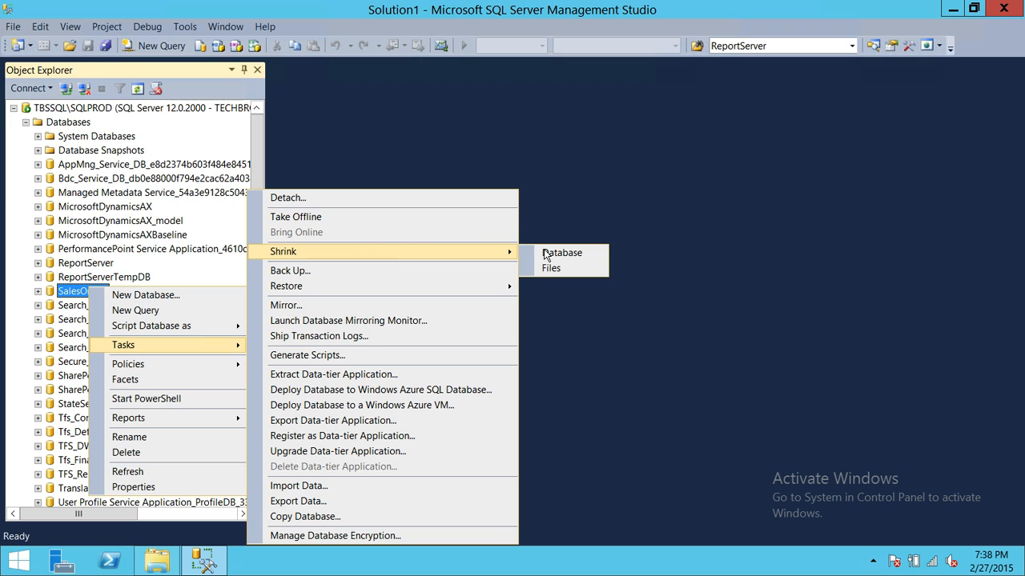
left_click(550, 269)
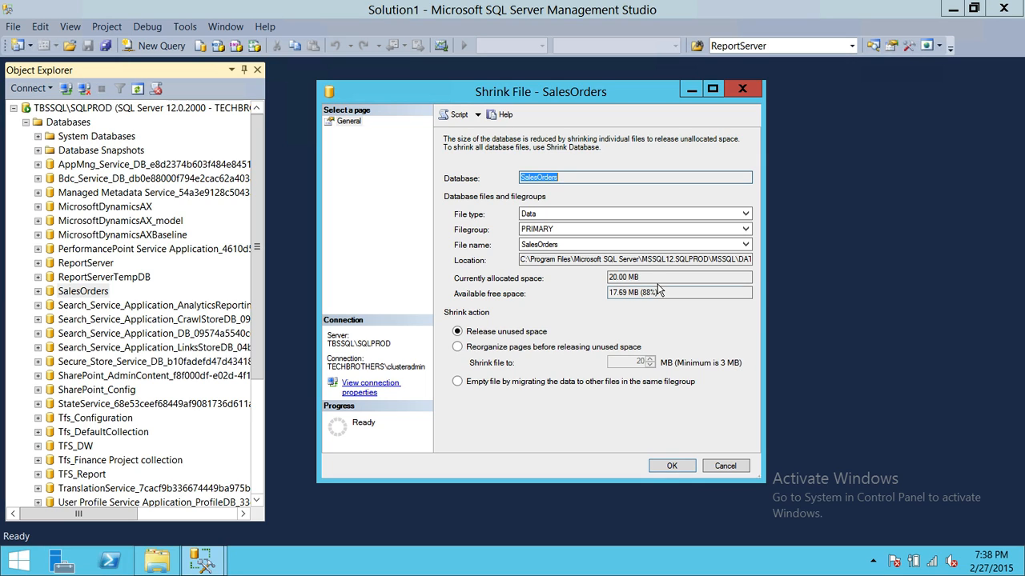
left_click_drag(655, 277, 565, 276)
left_click_drag(658, 293, 598, 294)
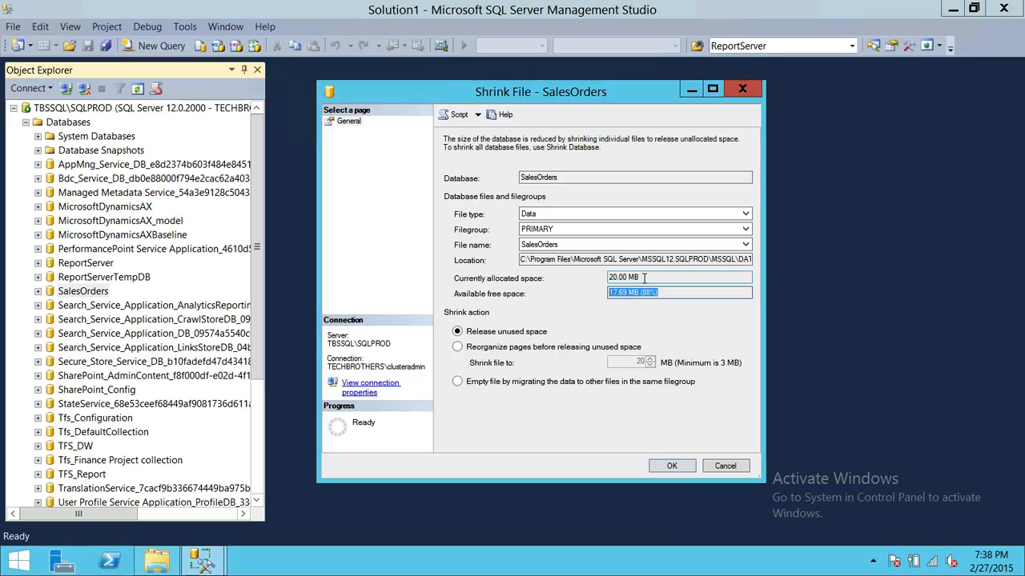
left_click_drag(645, 278, 570, 279)
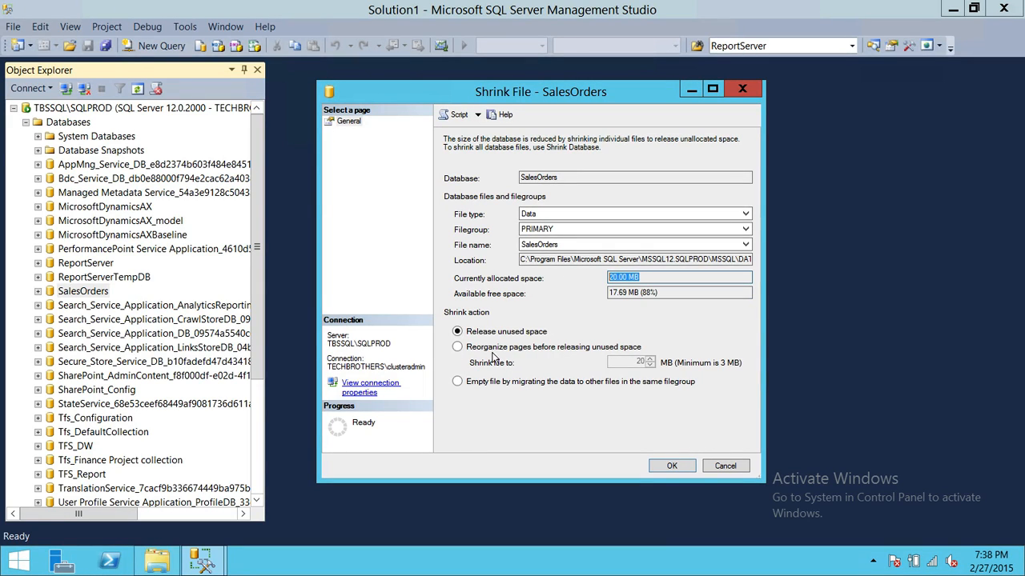
left_click(619, 278)
left_click(673, 467)
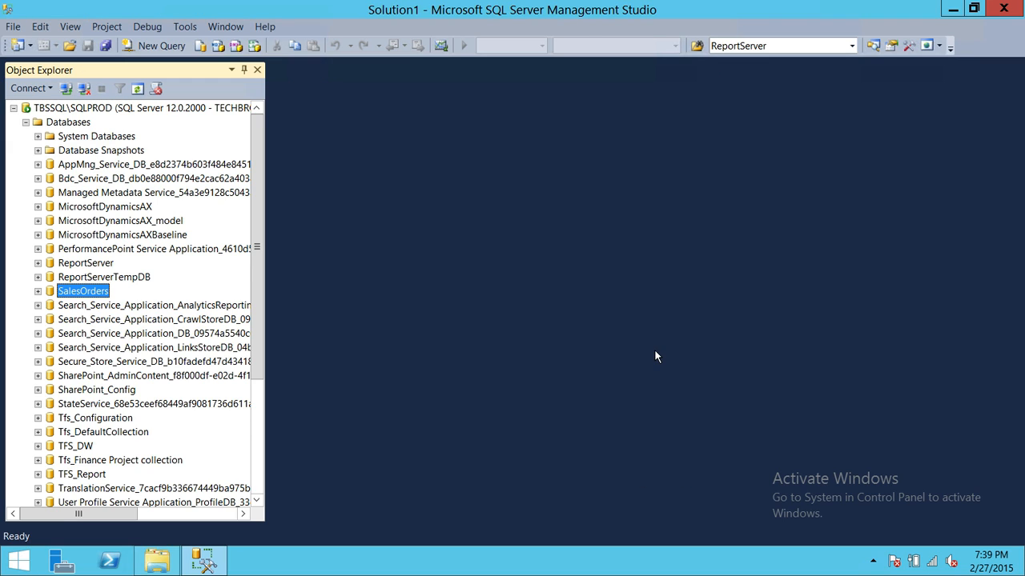
- Check the SalesOrders data file's currently allocated space in the Shrink Files task, and close the dialog without shrinking
right_click(91, 296)
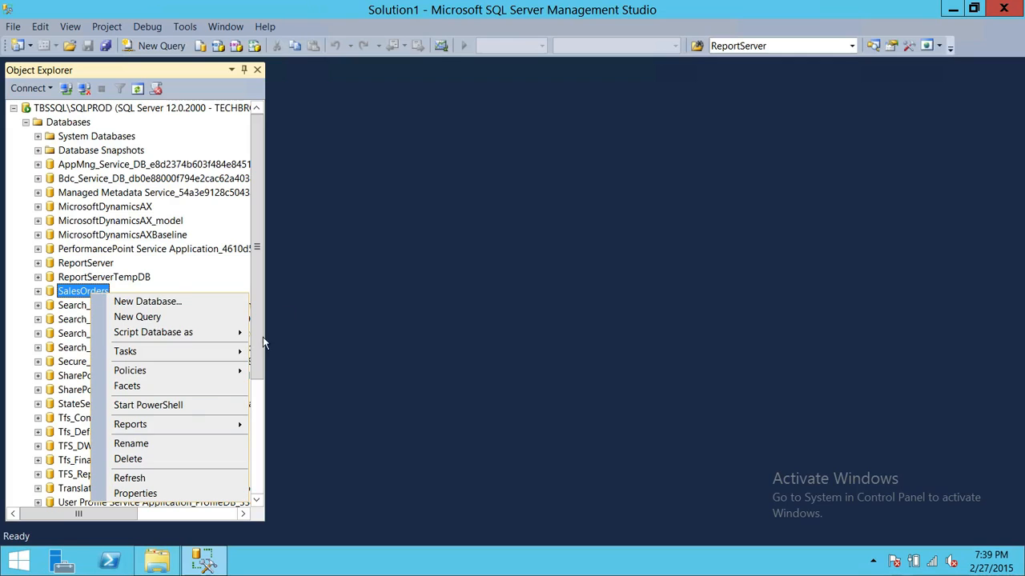
mouse_move(232, 352)
mouse_move(455, 253)
left_click(580, 269)
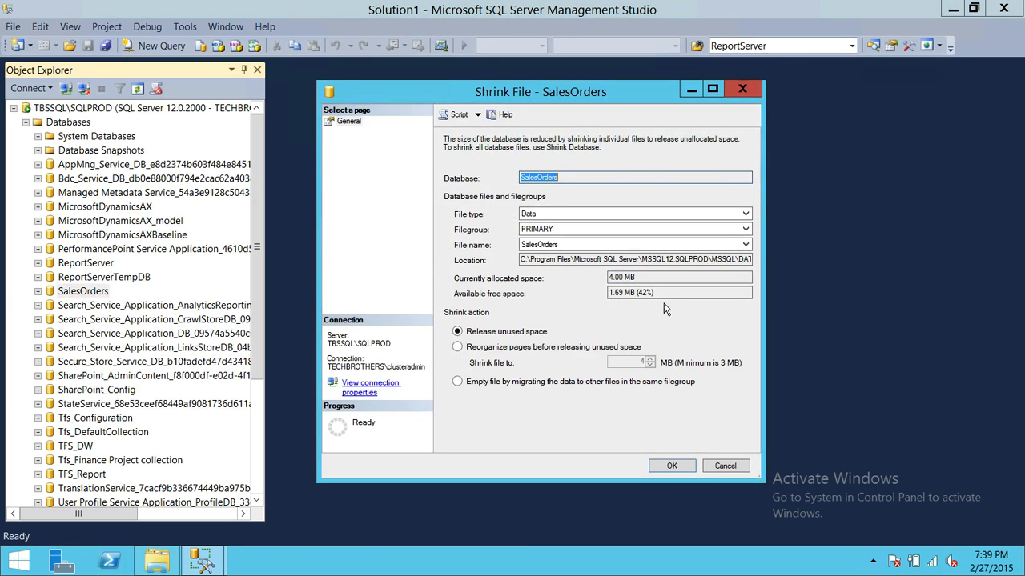
left_click_drag(642, 278, 607, 277)
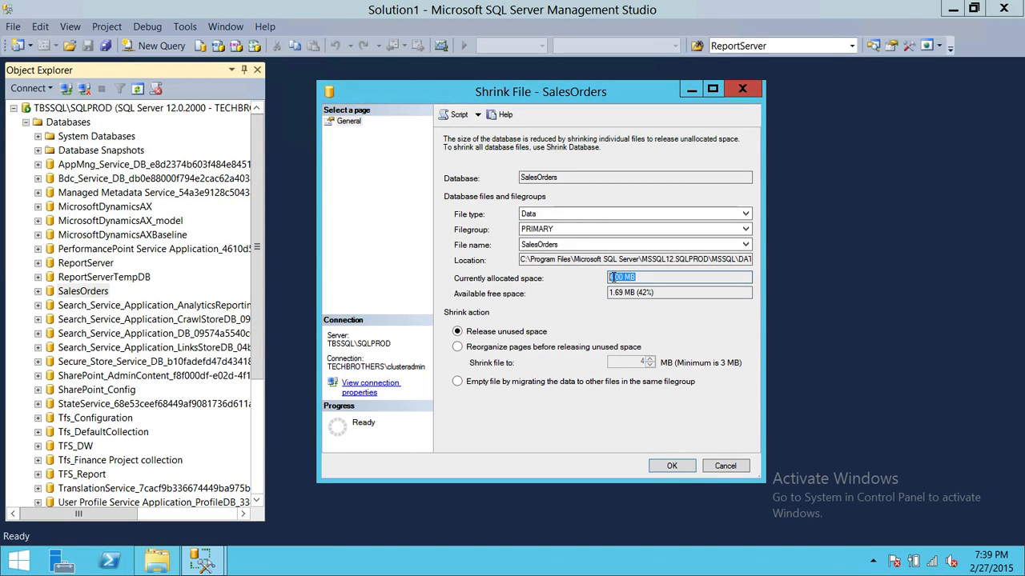
left_click(732, 466)
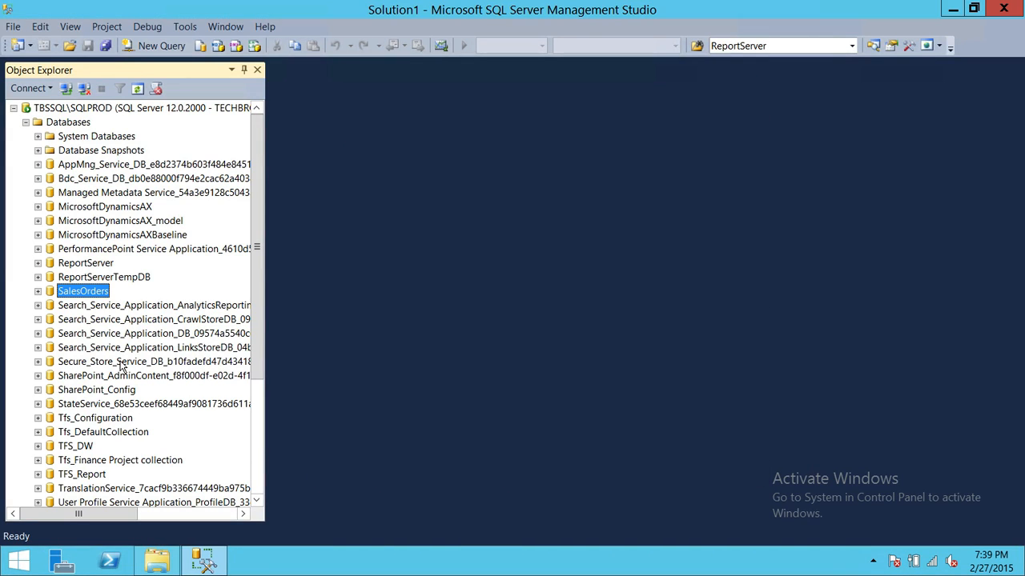
- Check the initial size of the SalesOrders primary data file in the database properties, and close them without changes
right_click(98, 290)
mouse_move(176, 346)
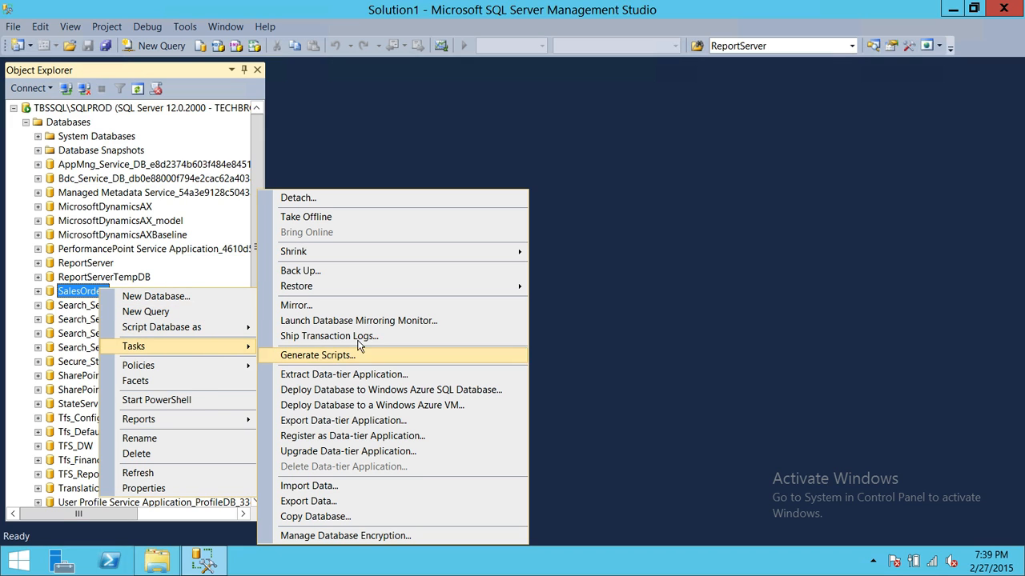
mouse_move(439, 260)
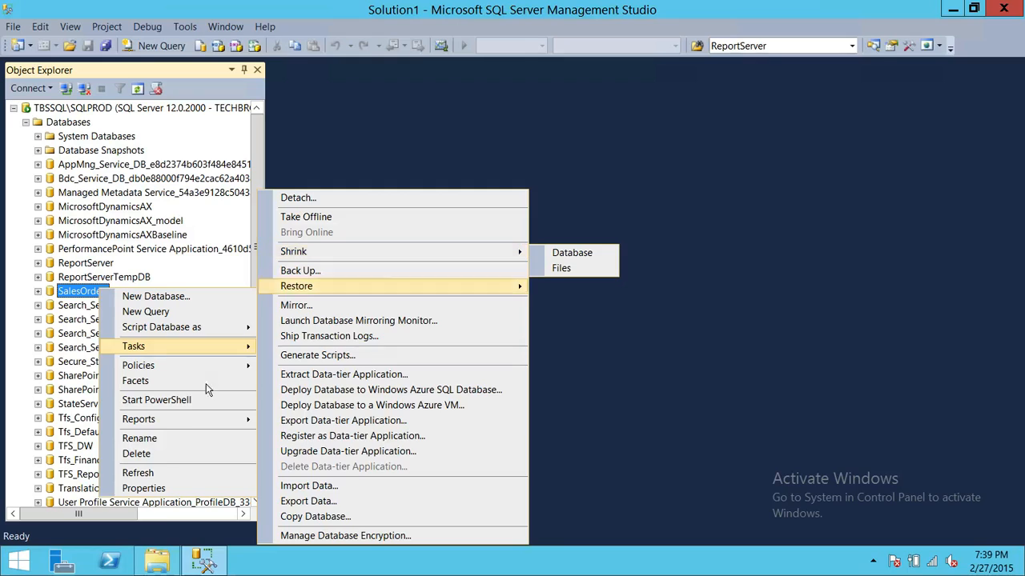
left_click(148, 488)
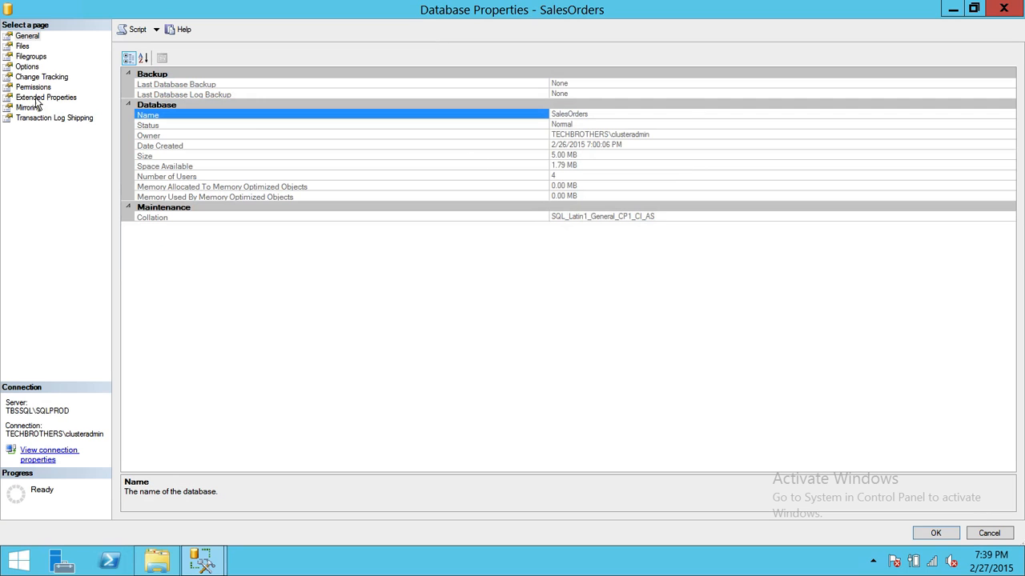
left_click(20, 46)
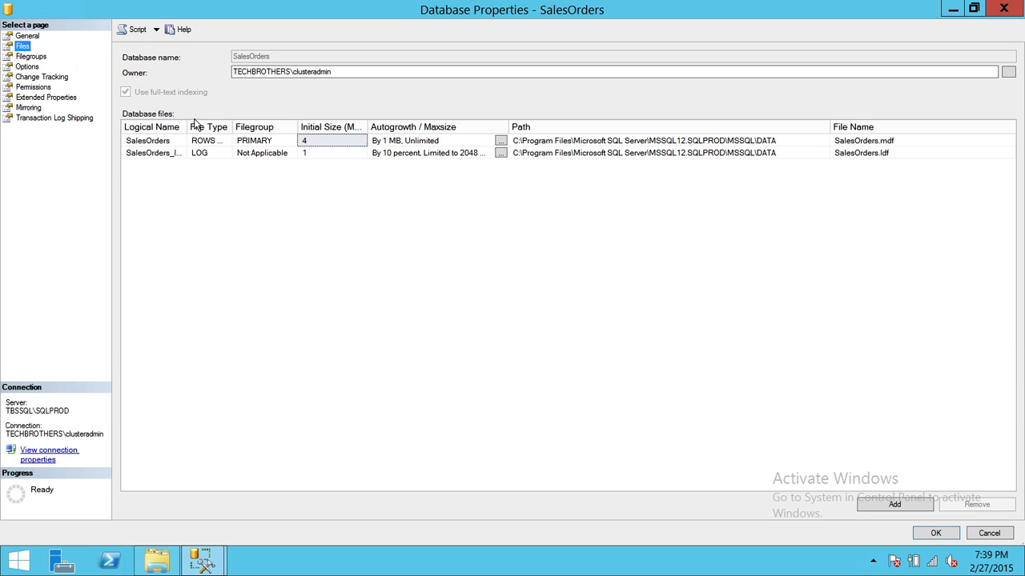
left_click(333, 140)
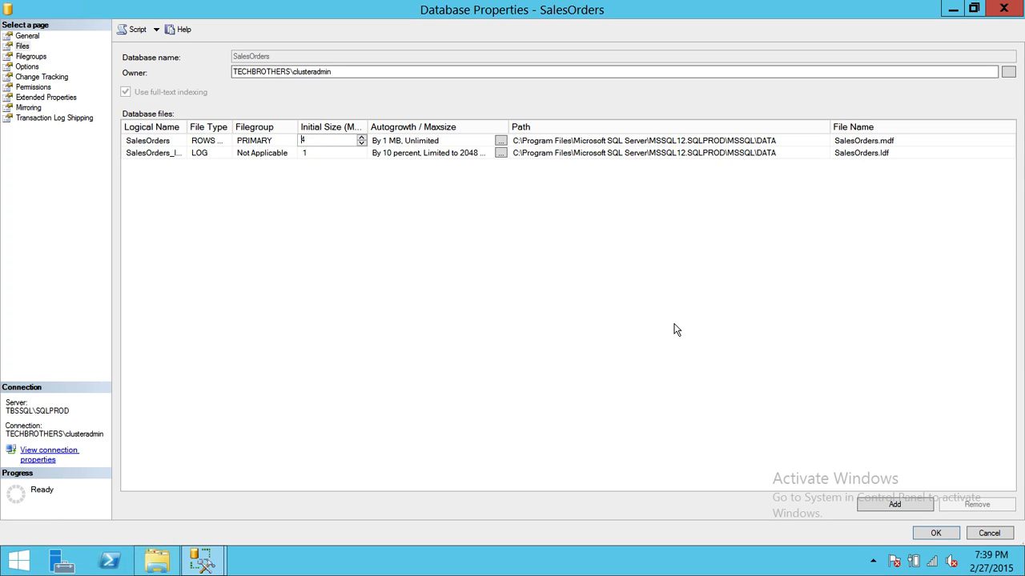
left_click(989, 534)
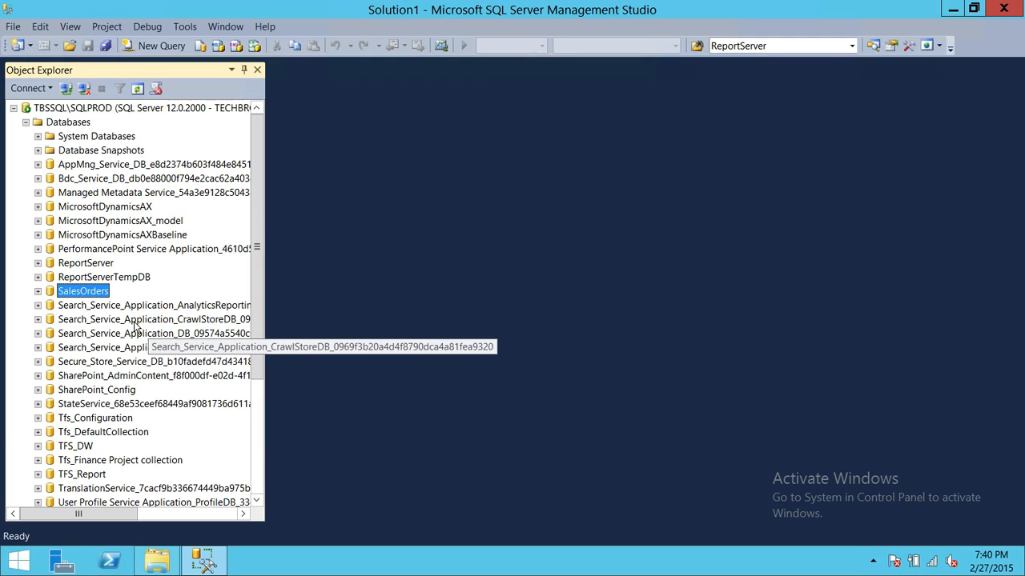
- Review the shrink actions offered for the SalesOrders data file in the Shrink Files task, and cancel the dialog
right_click(96, 295)
mouse_move(218, 358)
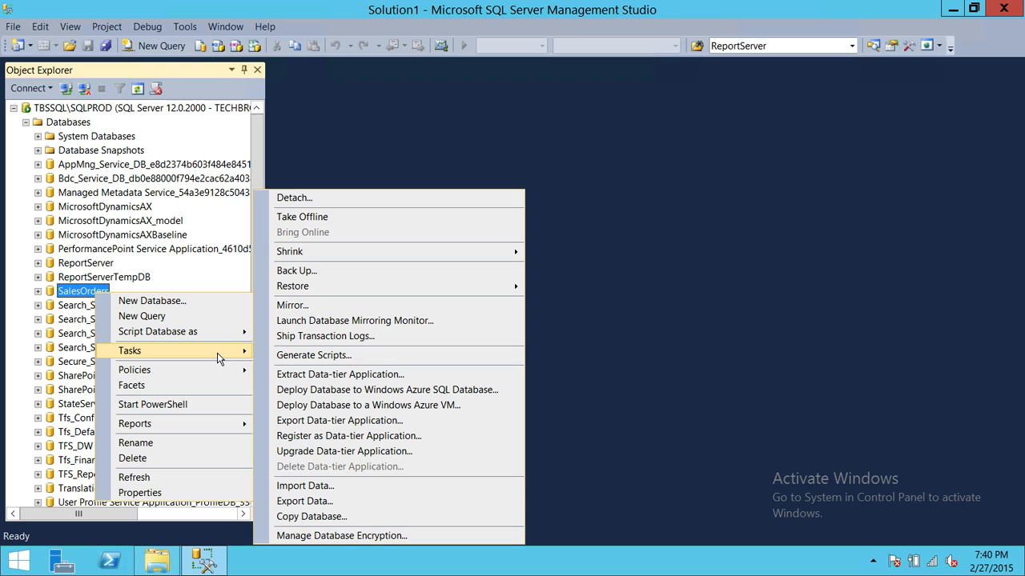
mouse_move(513, 253)
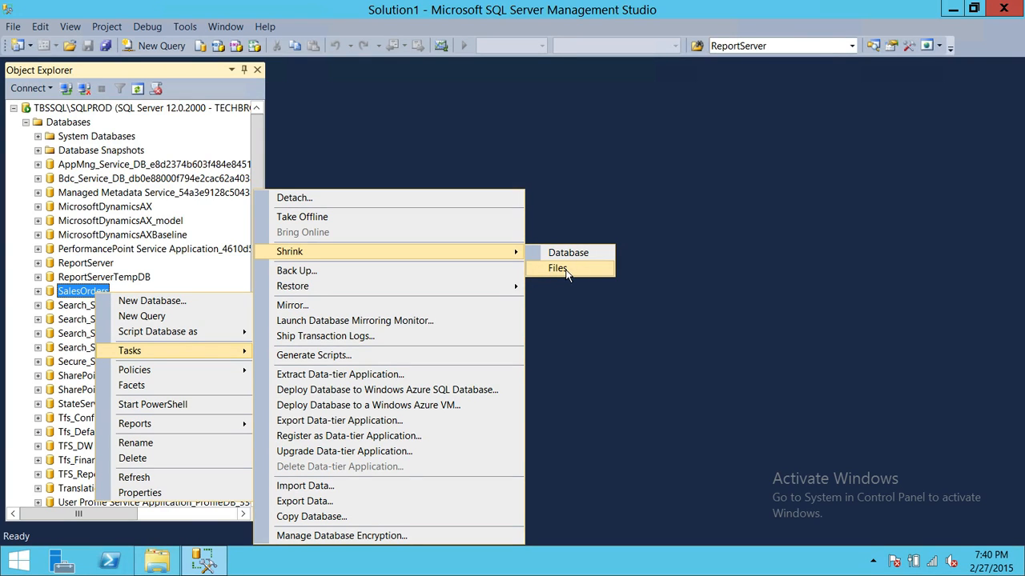
left_click(565, 271)
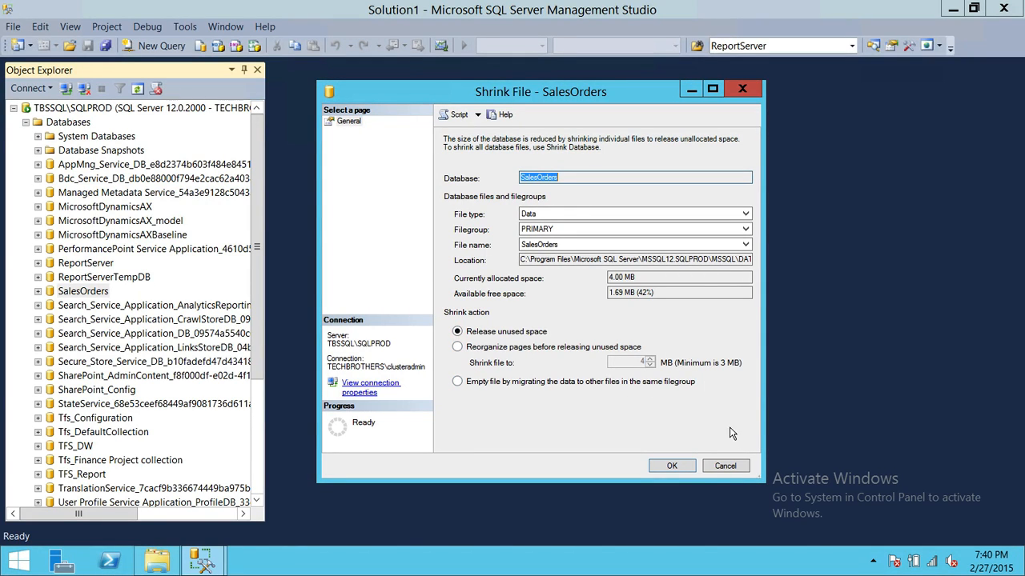
left_click(728, 467)
- Set the initial size of the SalesOrders primary data file back to 20 MB in the database properties
right_click(100, 282)
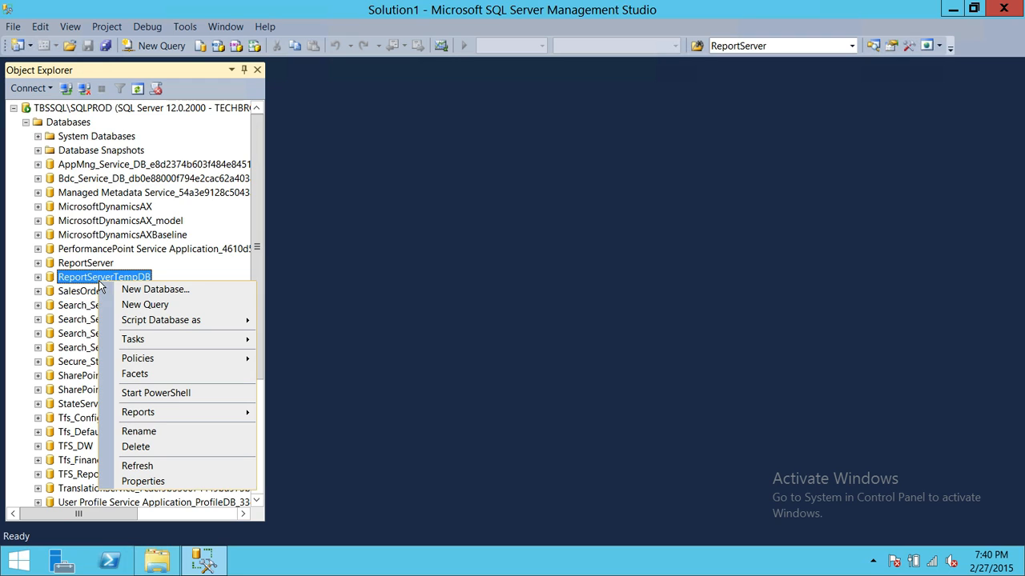
right_click(86, 294)
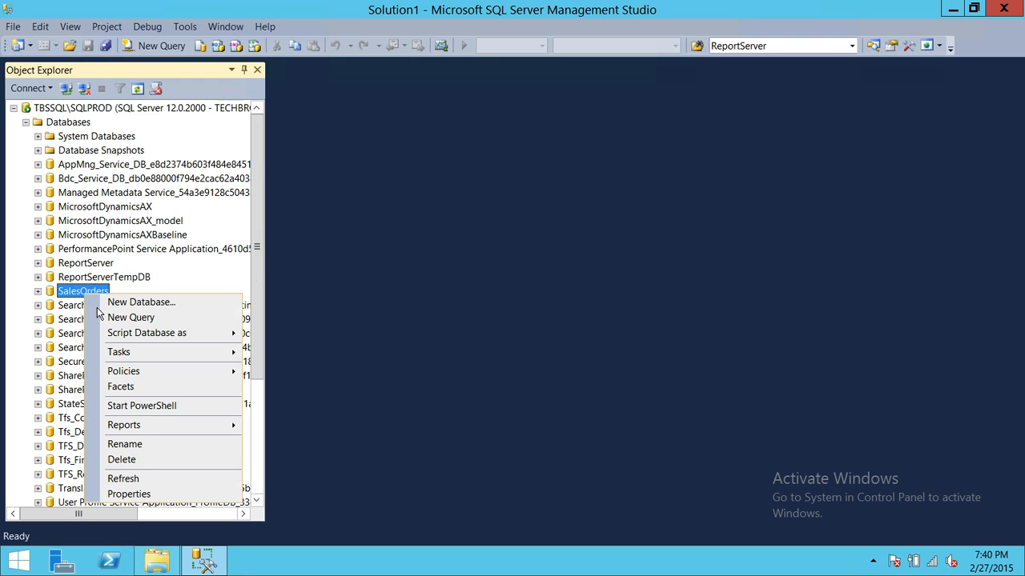
left_click(128, 494)
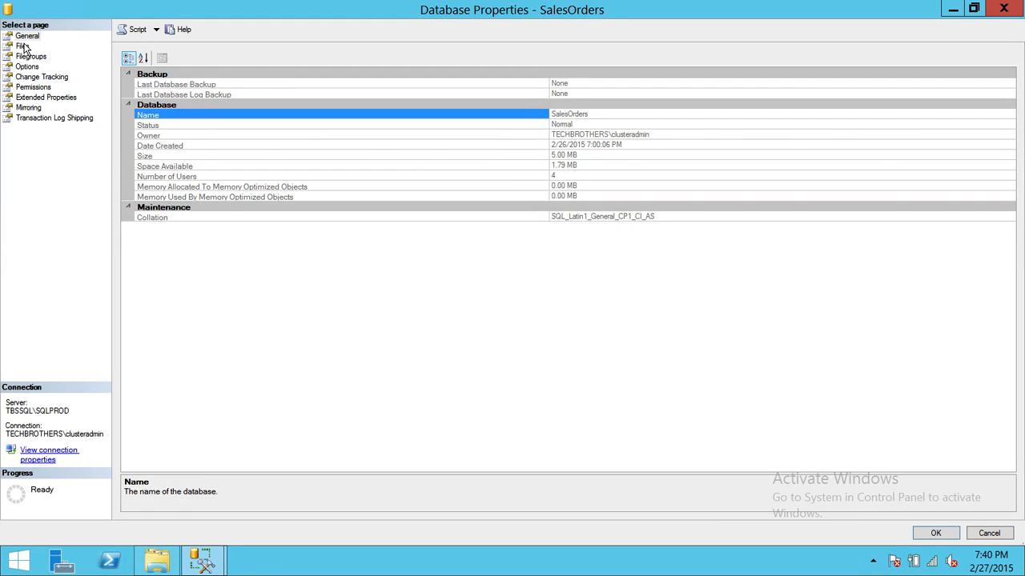
left_click(22, 45)
left_click(339, 140)
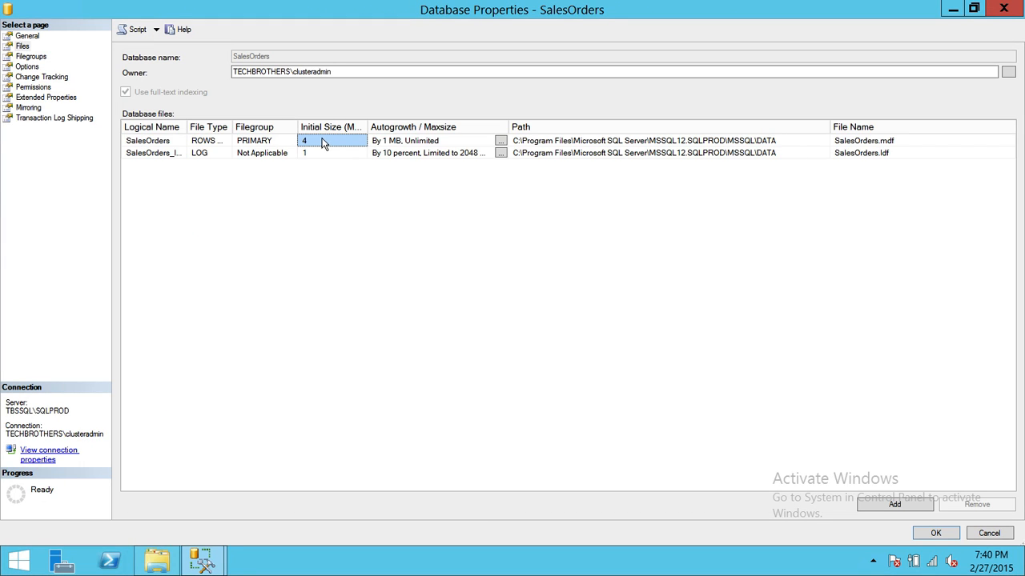
left_click(324, 142)
left_click_drag(321, 141, 273, 141)
type("20")
left_click(935, 532)
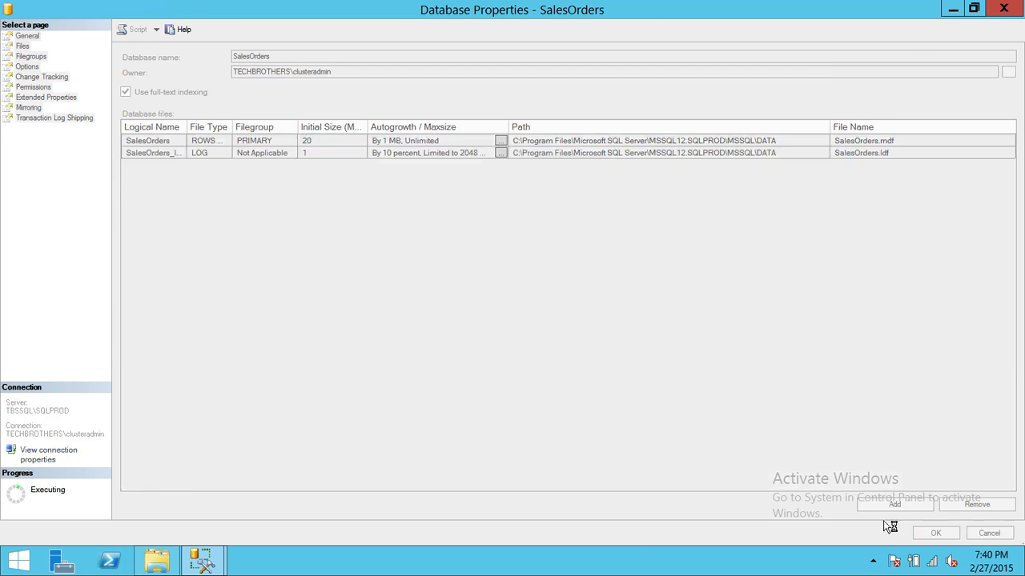
- Shrink the SalesOrders data file to 10 MB with the Reorganize pages before releasing unused space action
right_click(97, 296)
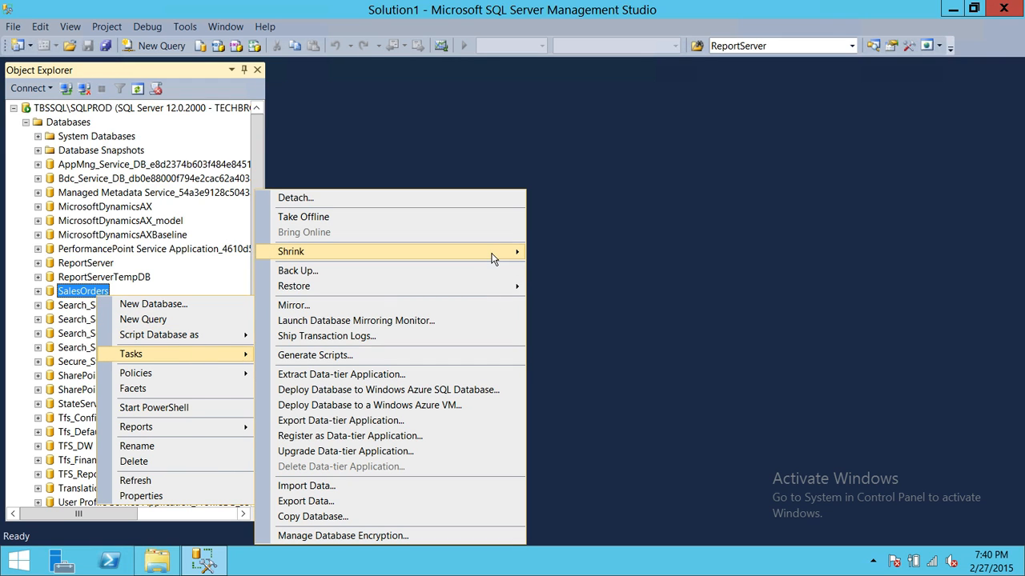
left_click(569, 269)
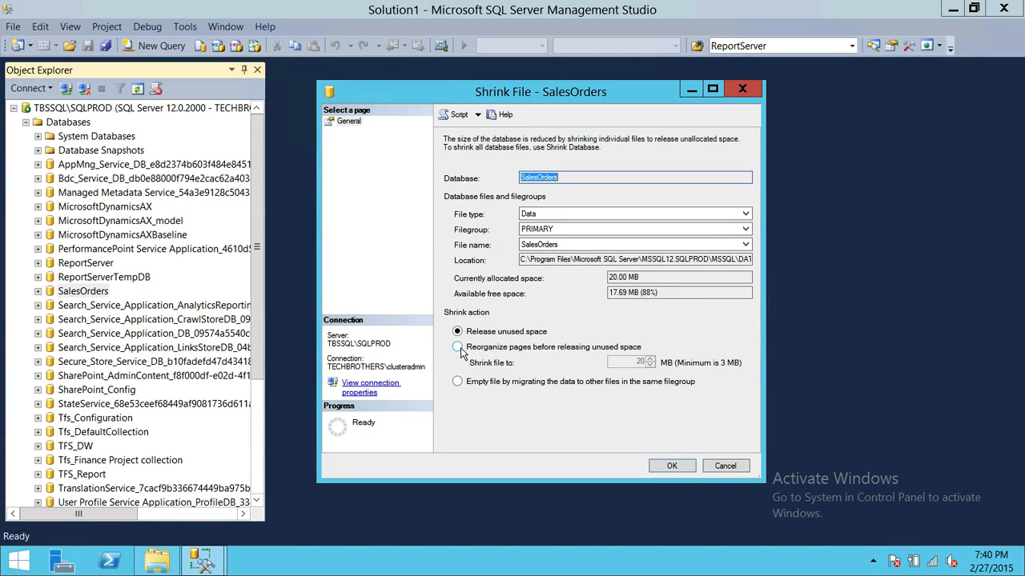
left_click(459, 348)
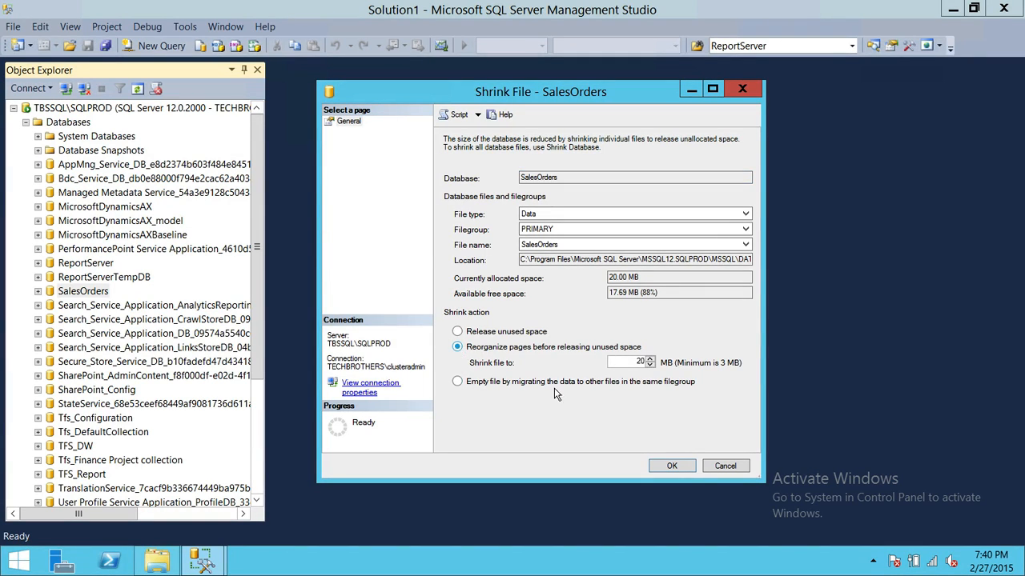
double_click(638, 361)
type("1")
left_click(672, 466)
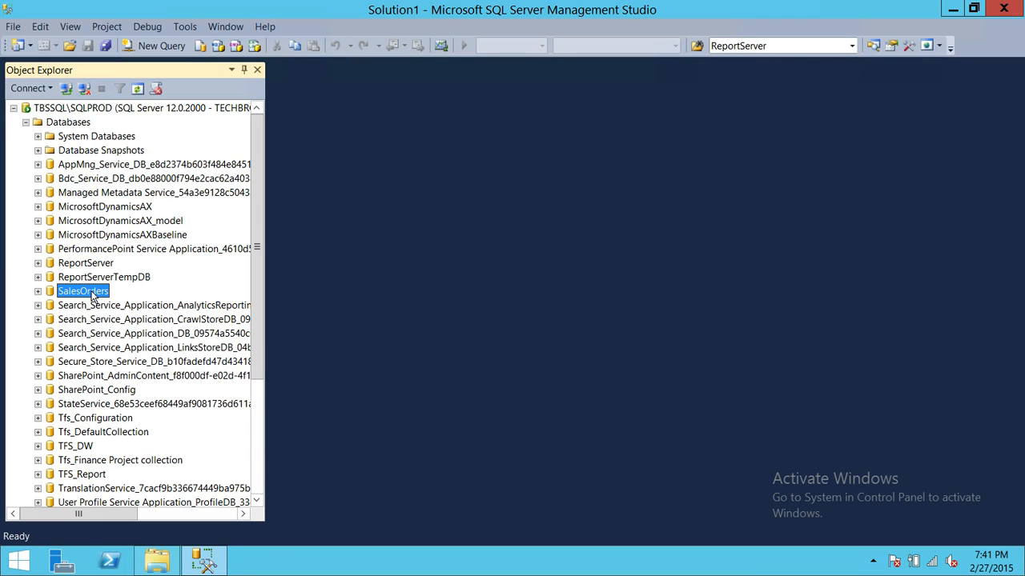
- Reopen the Shrink Files task for SalesOrders and check the data file's allocated and available free space
right_click(92, 295)
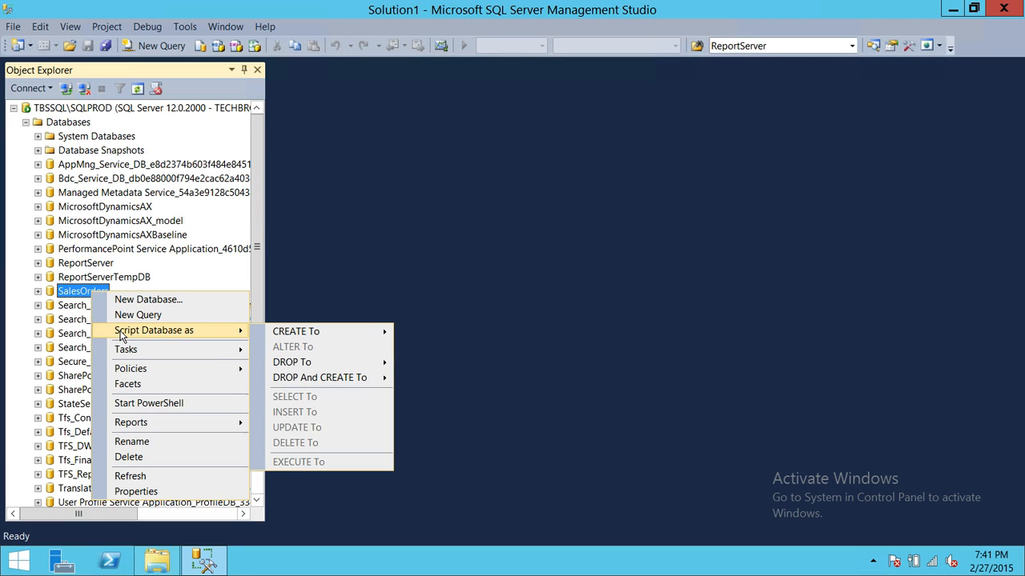
mouse_move(147, 357)
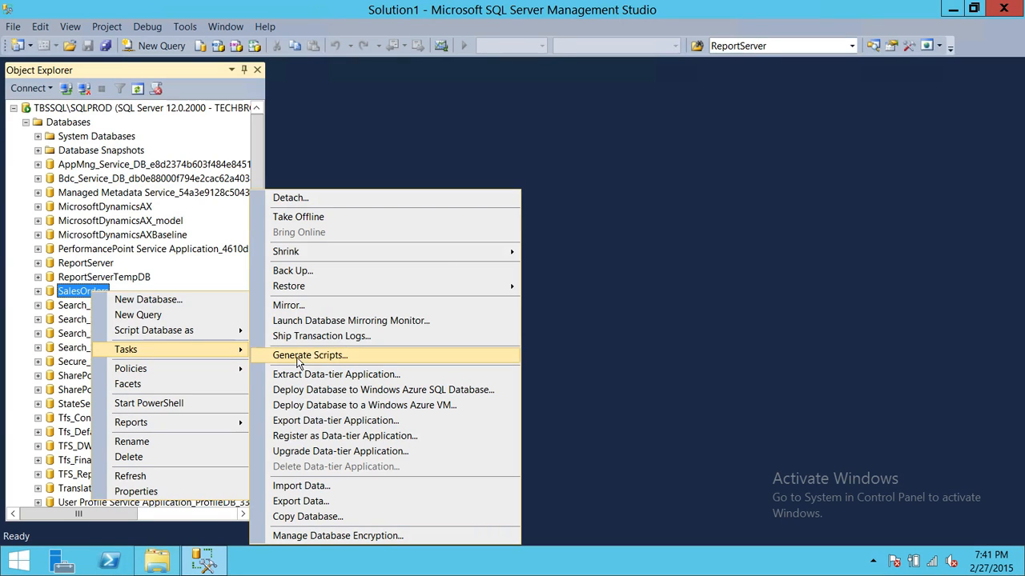
mouse_move(446, 254)
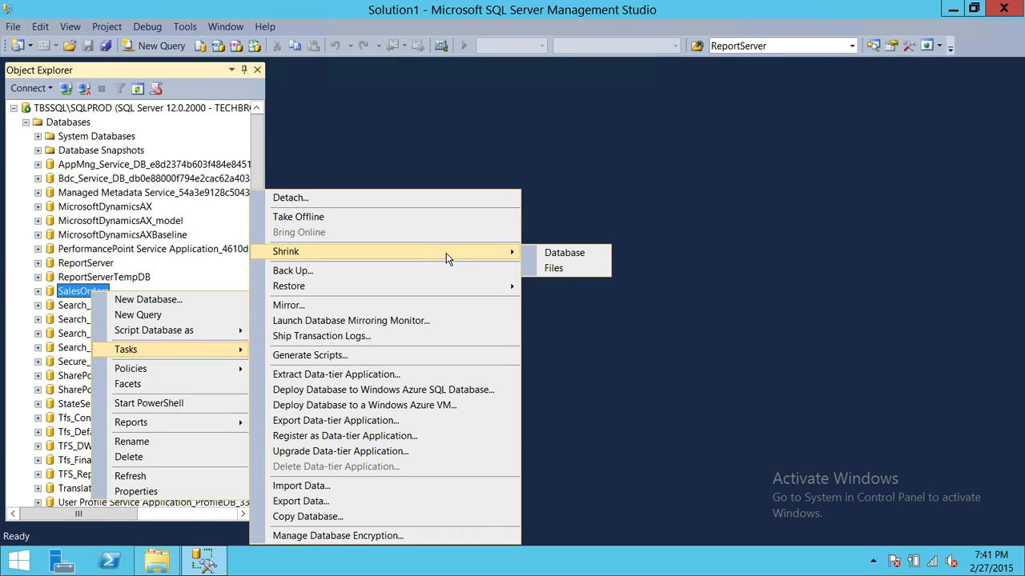
left_click(564, 270)
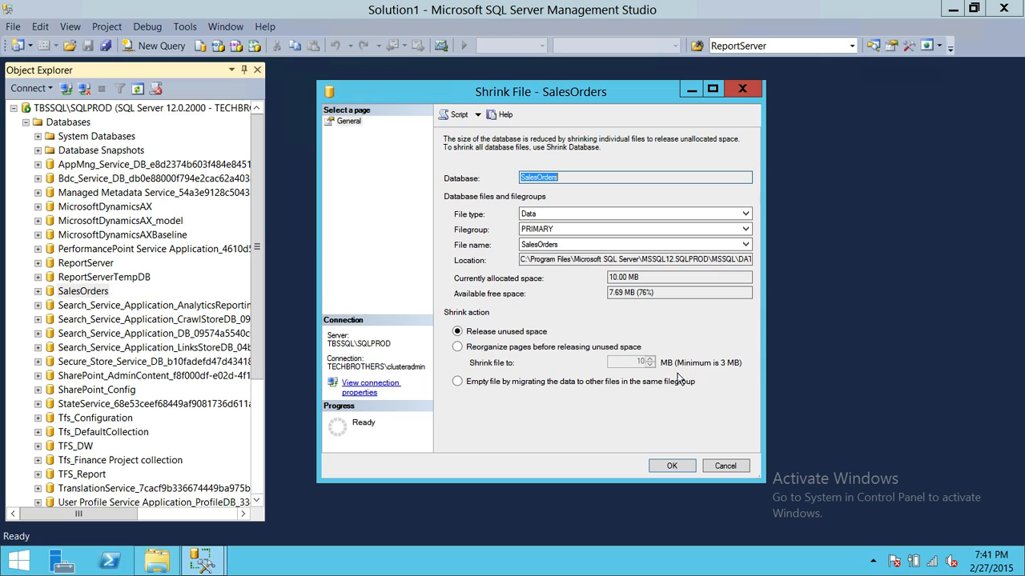
left_click_drag(651, 278, 602, 318)
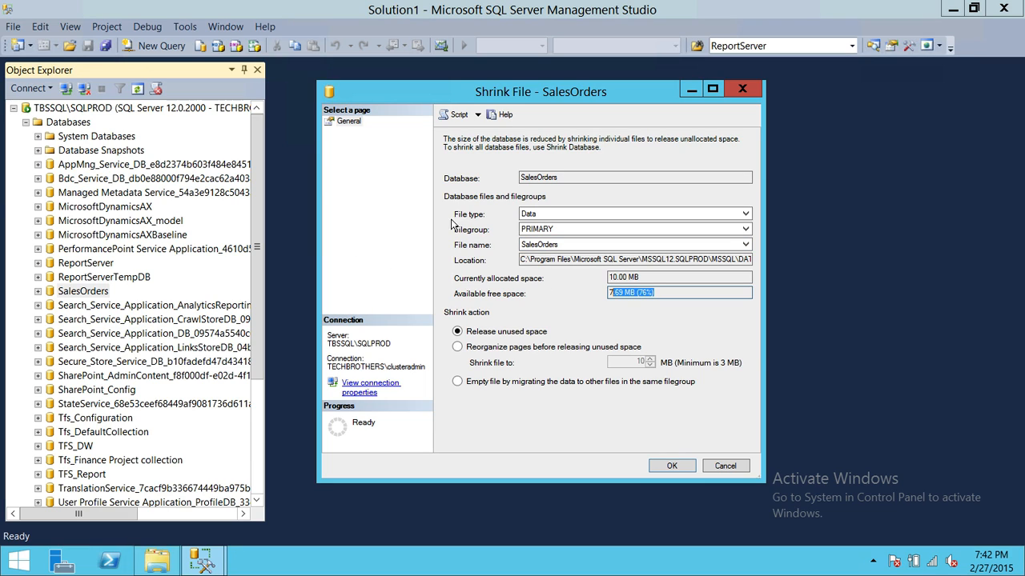
- Switch the file type to Log and shrink SalesOrders_log to 0 MB with the Reorganize pages before releasing unused space action
left_click(545, 213)
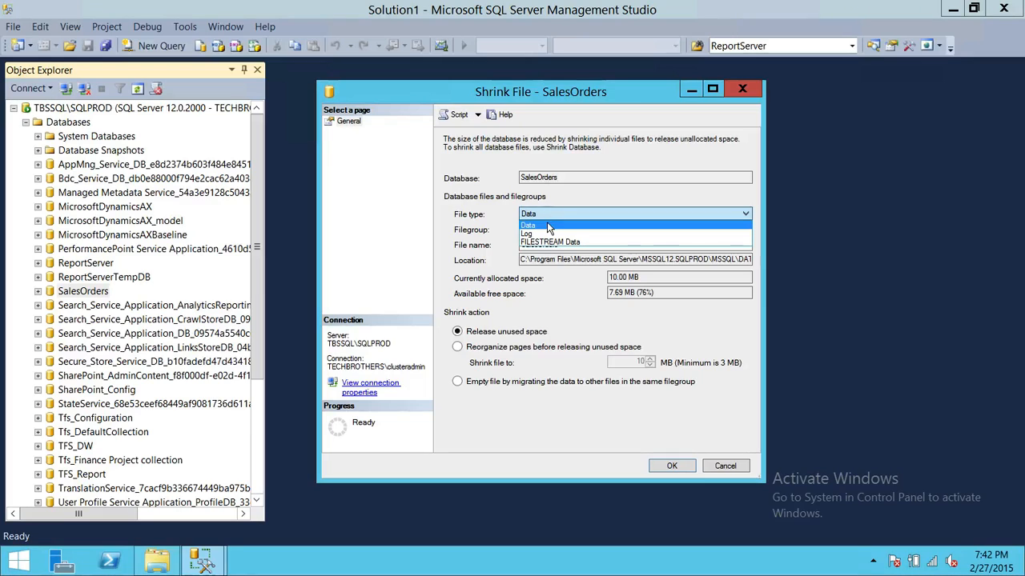
left_click(547, 230)
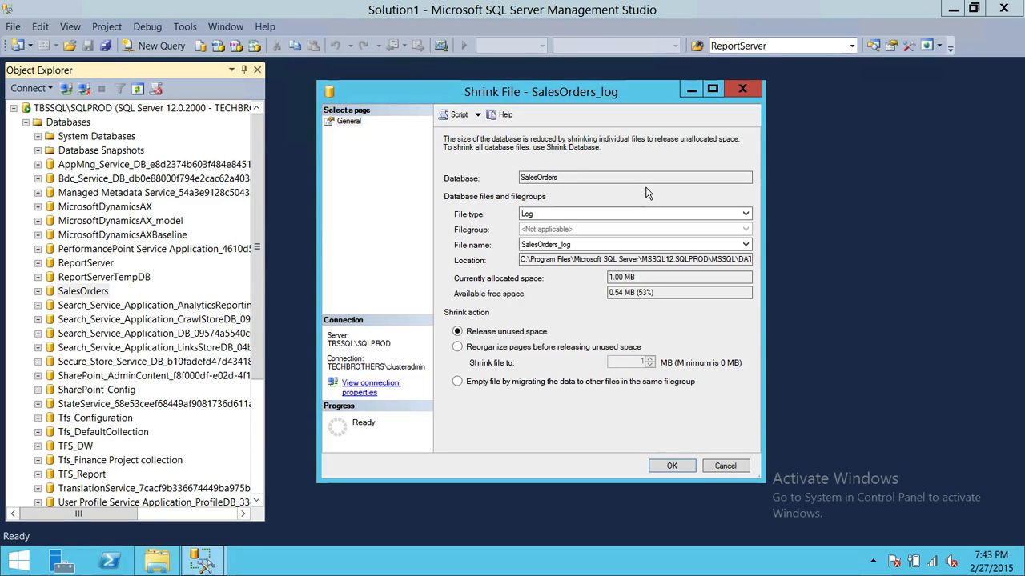
left_click(463, 350)
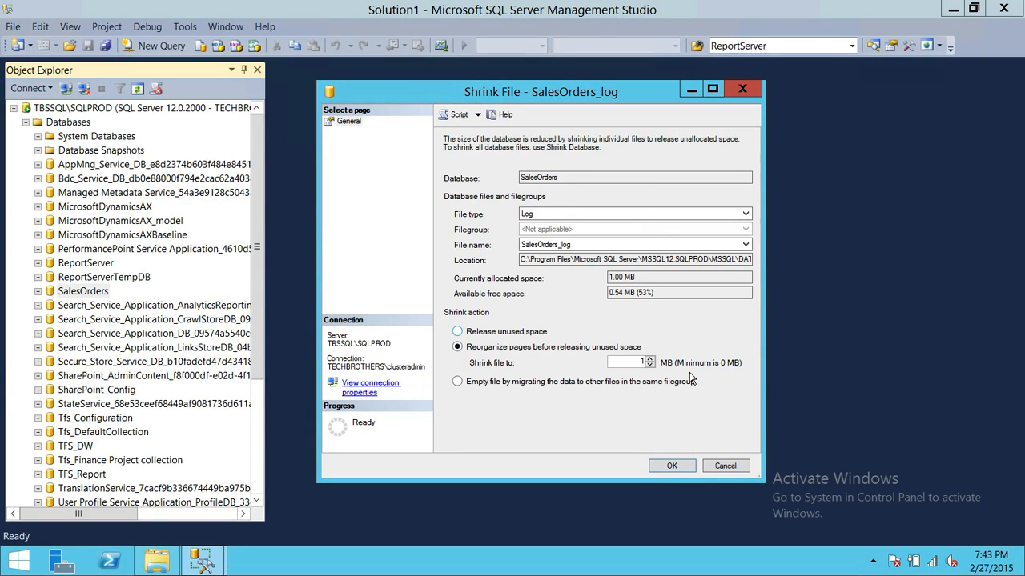
double_click(642, 362)
type("0")
left_click(670, 468)
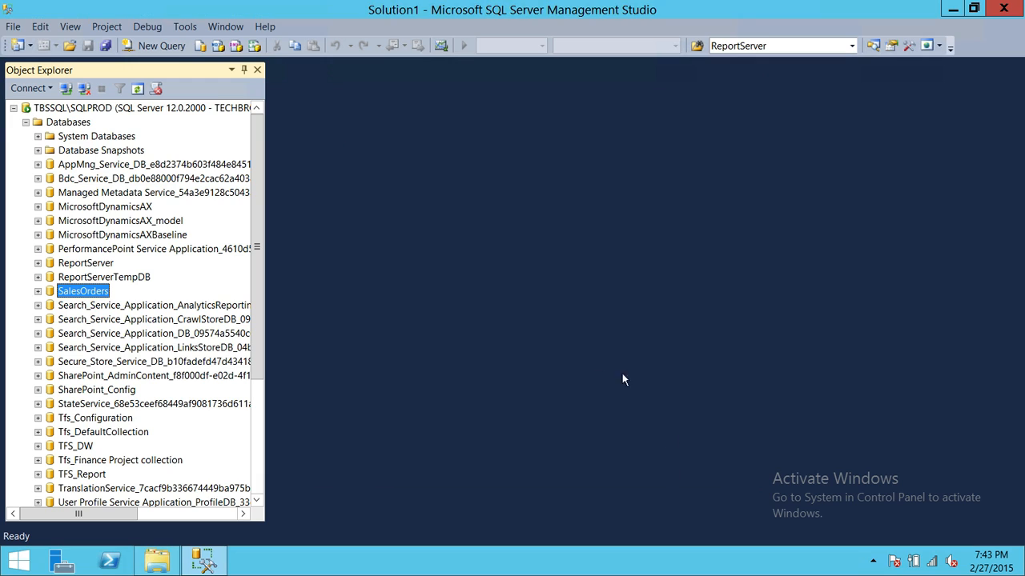
- Reopen the Shrink Files task for SalesOrders, check the log file's allocated and available free space, and close it without shrinking
right_click(89, 293)
mouse_move(238, 357)
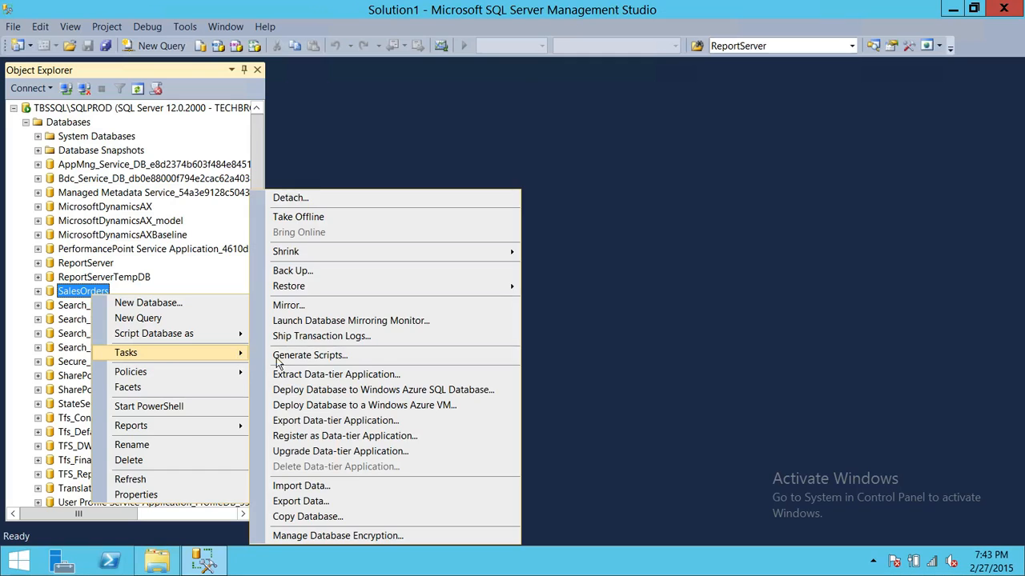
mouse_move(469, 253)
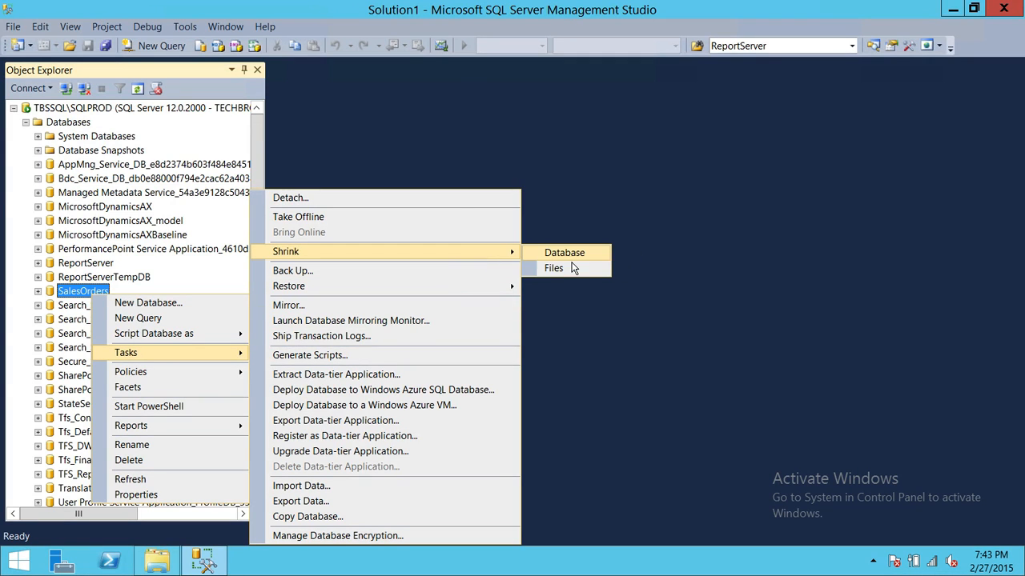
left_click(575, 266)
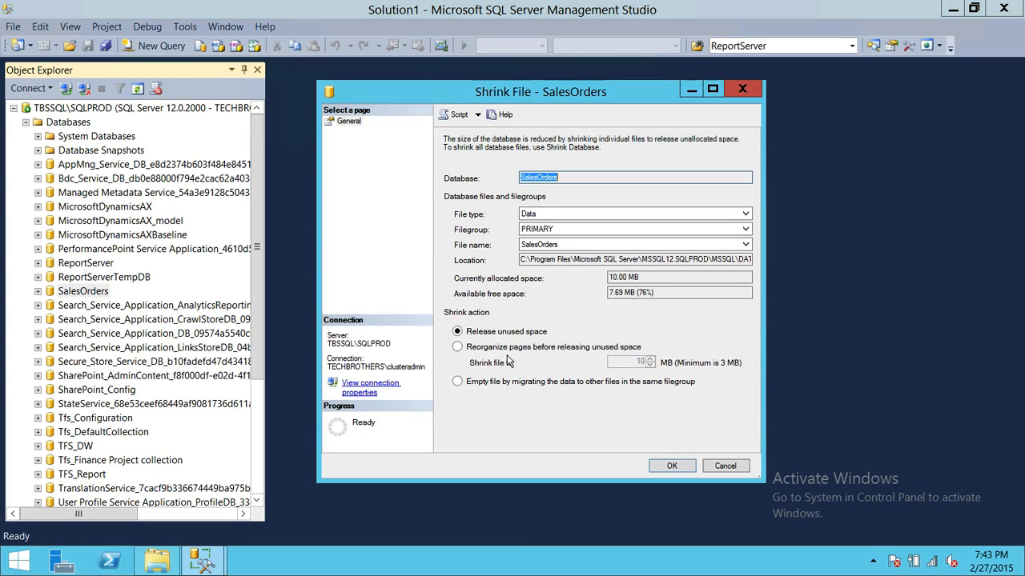
left_click(596, 213)
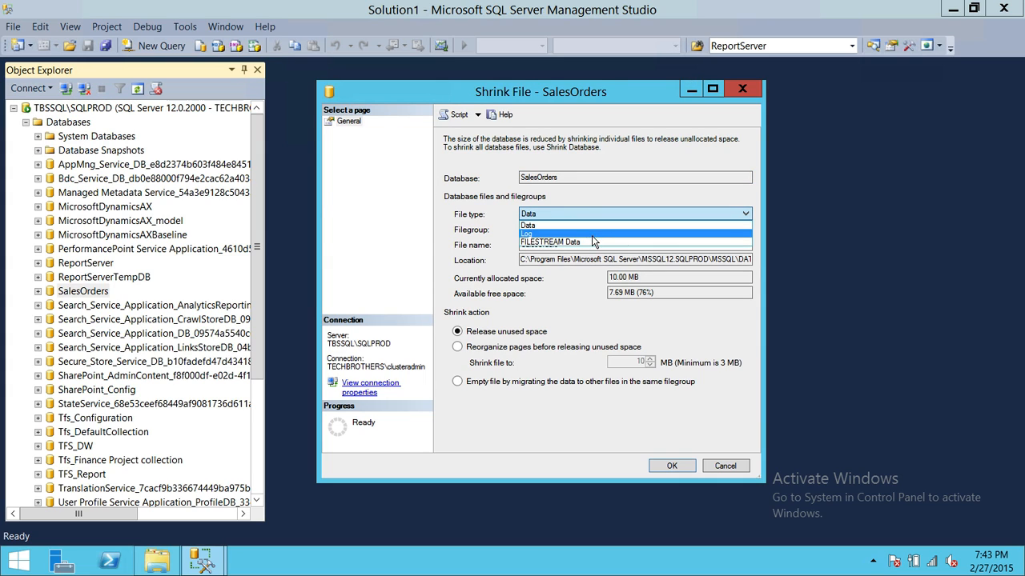
left_click(591, 234)
left_click(480, 351)
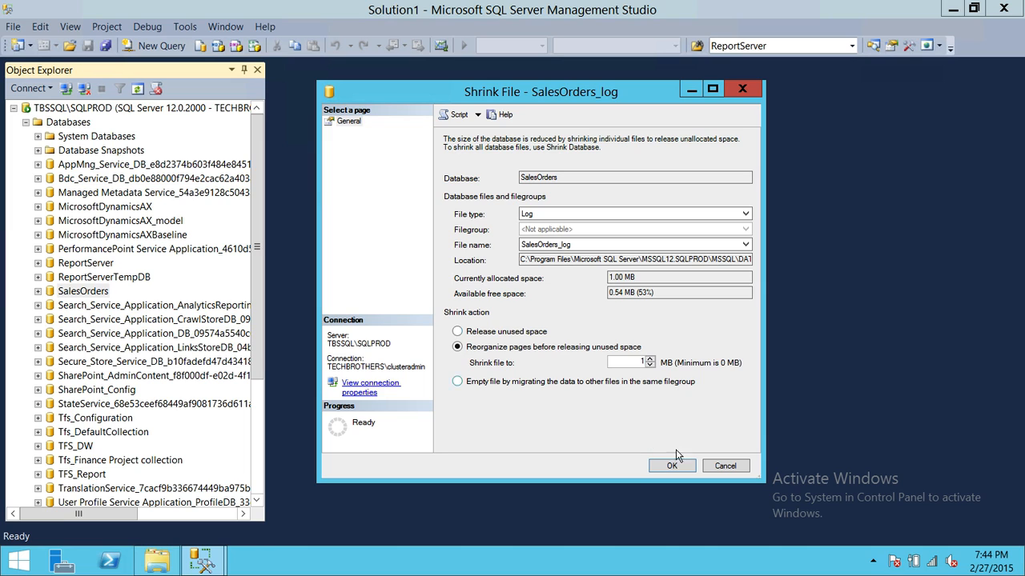
left_click(725, 465)
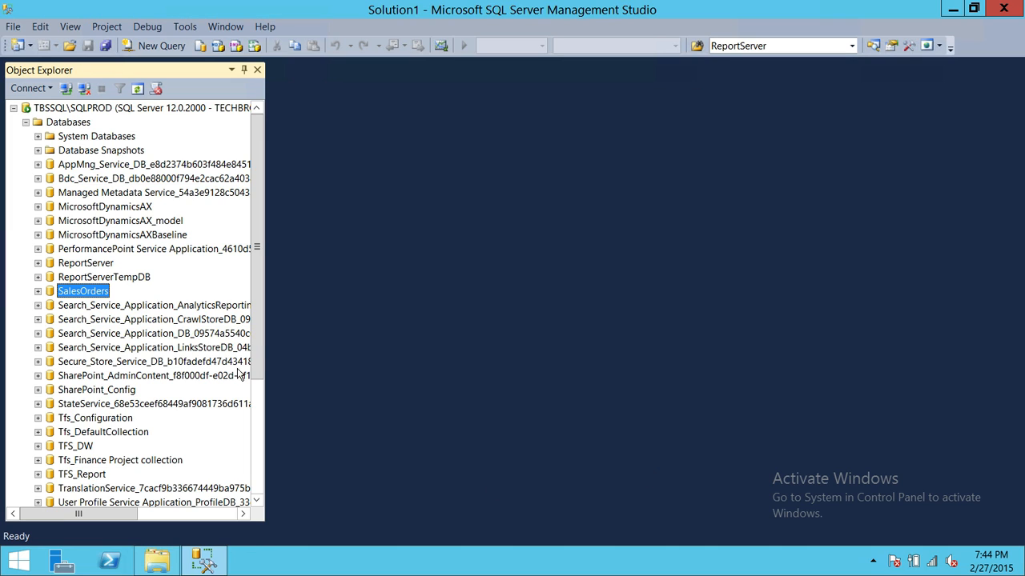
- Review the file sizes in the SalesOrders database properties and set the recovery model to Simple
right_click(100, 292)
left_click(183, 487)
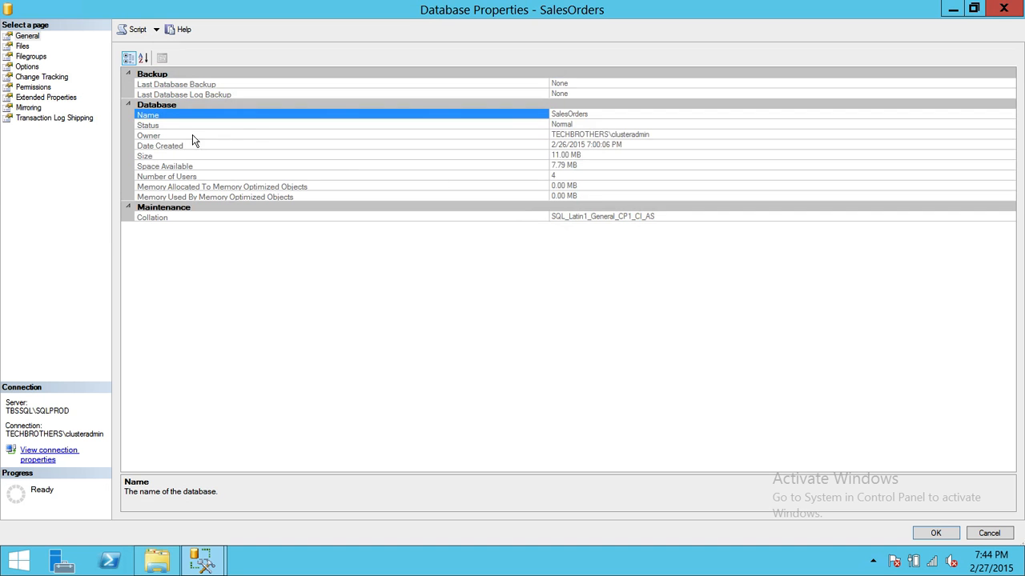
left_click(24, 46)
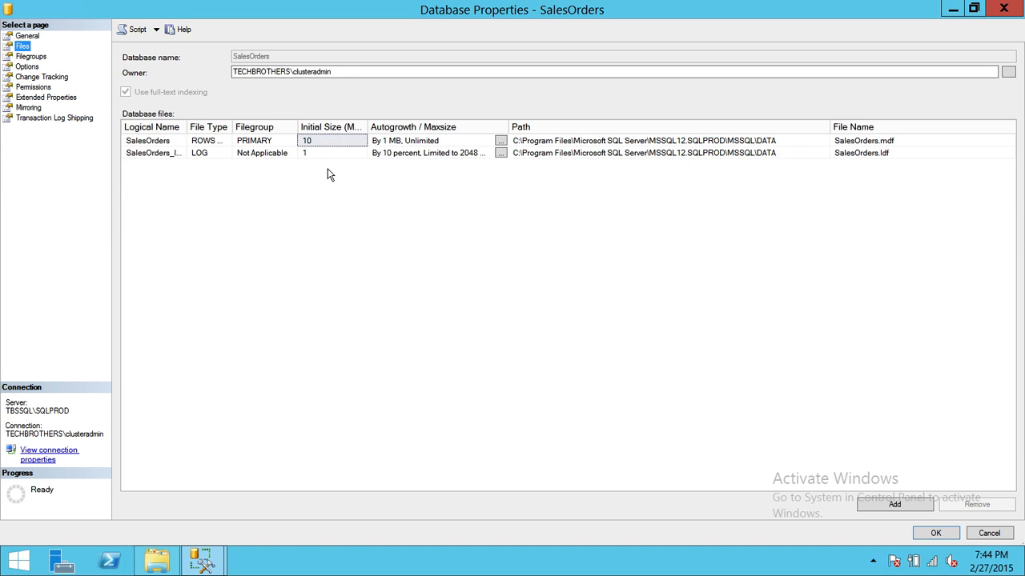
left_click(27, 66)
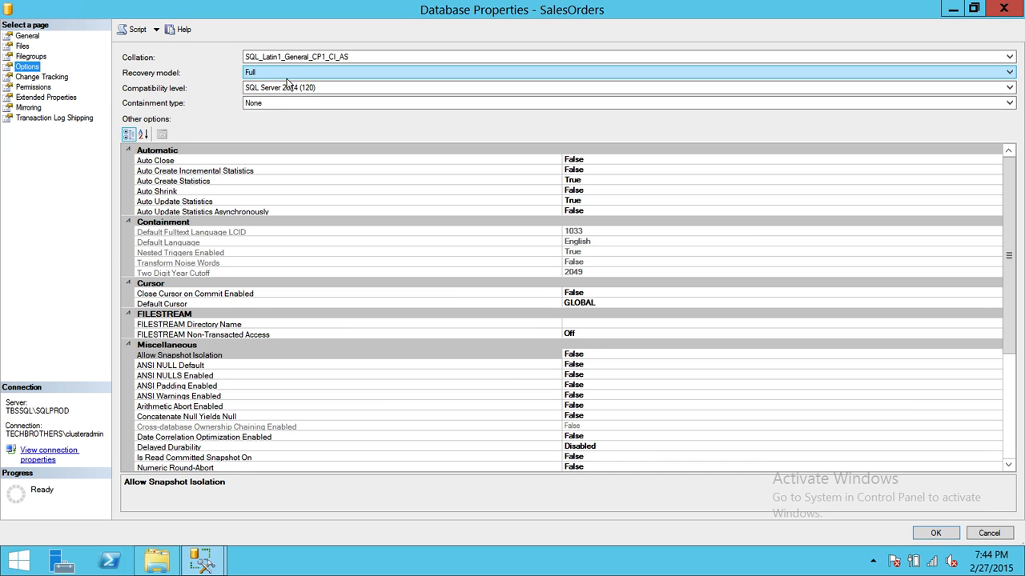
left_click(272, 77)
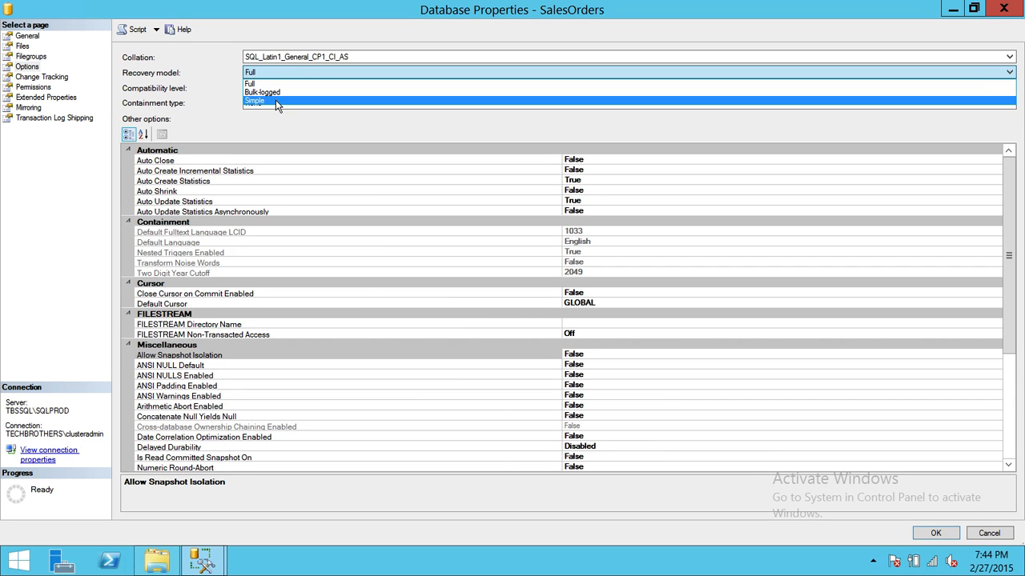
left_click(272, 98)
left_click(935, 534)
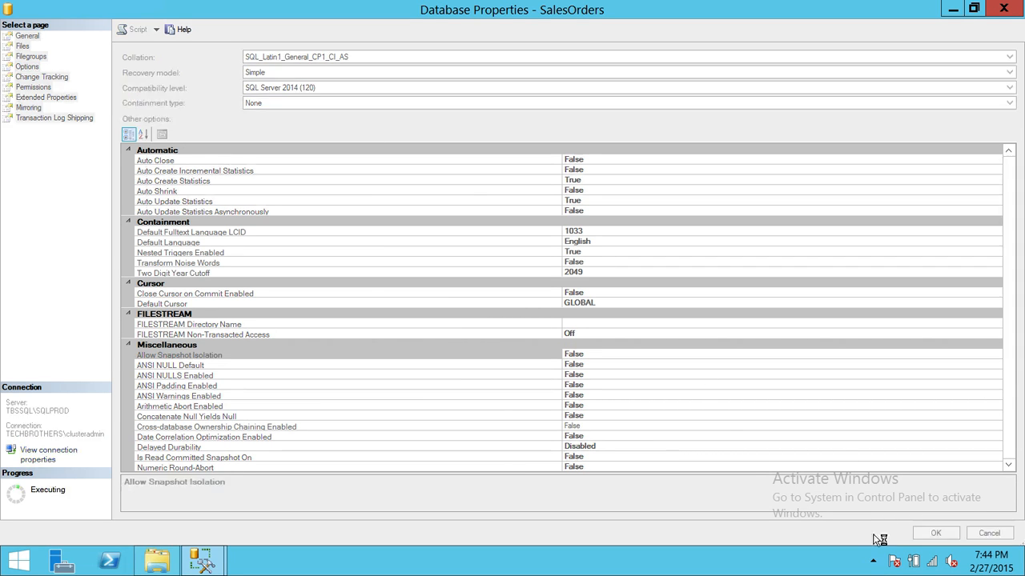
- Shrink the SalesOrders_log file to 1 MB with the Reorganize pages before releasing unused space action
right_click(93, 290)
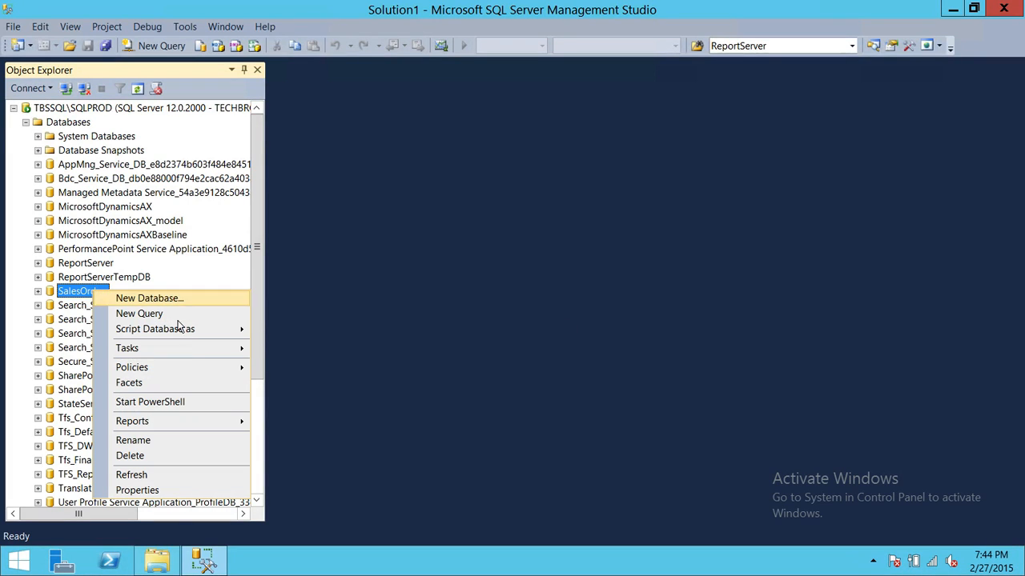
mouse_move(184, 352)
mouse_move(474, 252)
left_click(576, 267)
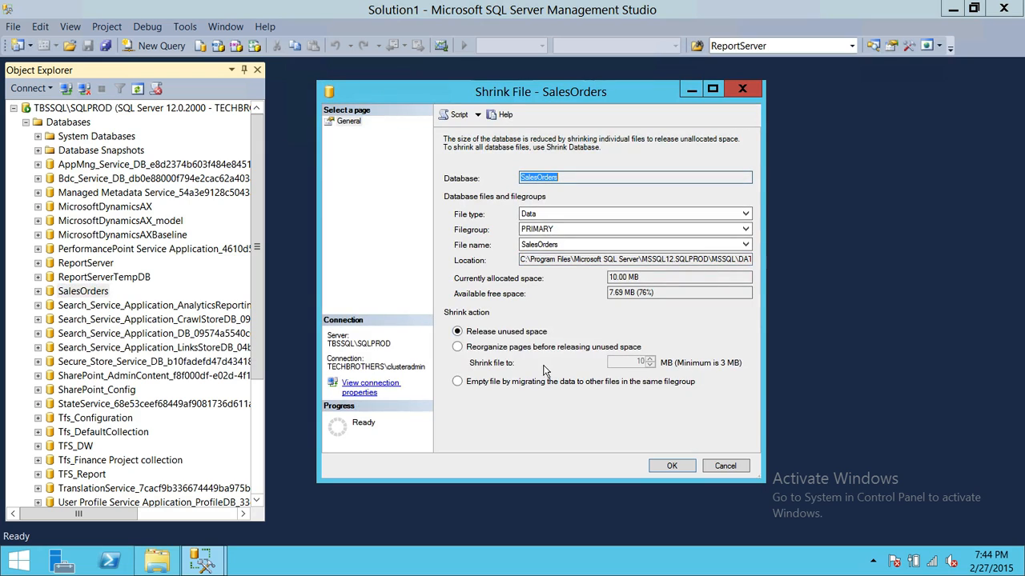
left_click(570, 213)
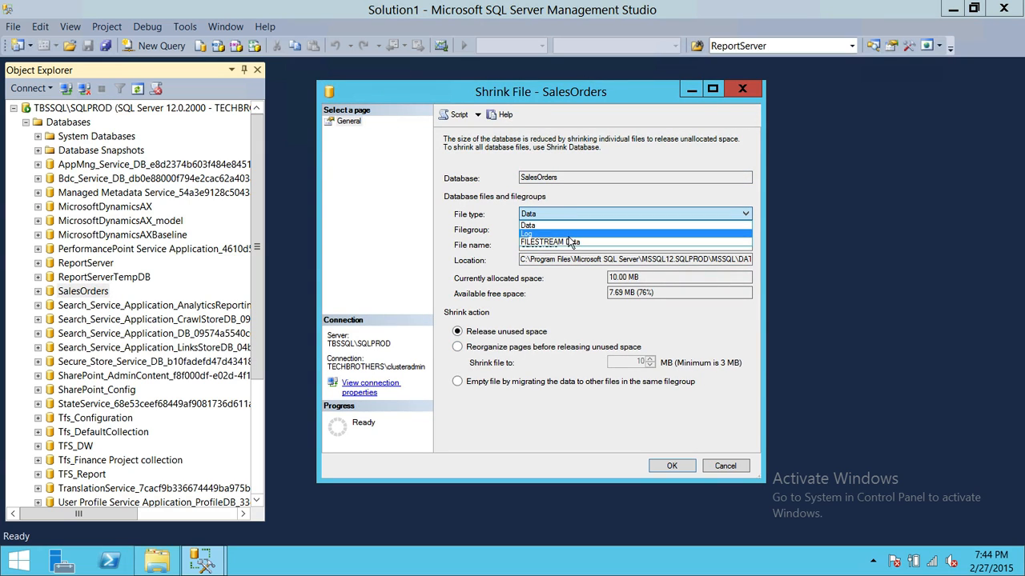
left_click(570, 239)
left_click(457, 346)
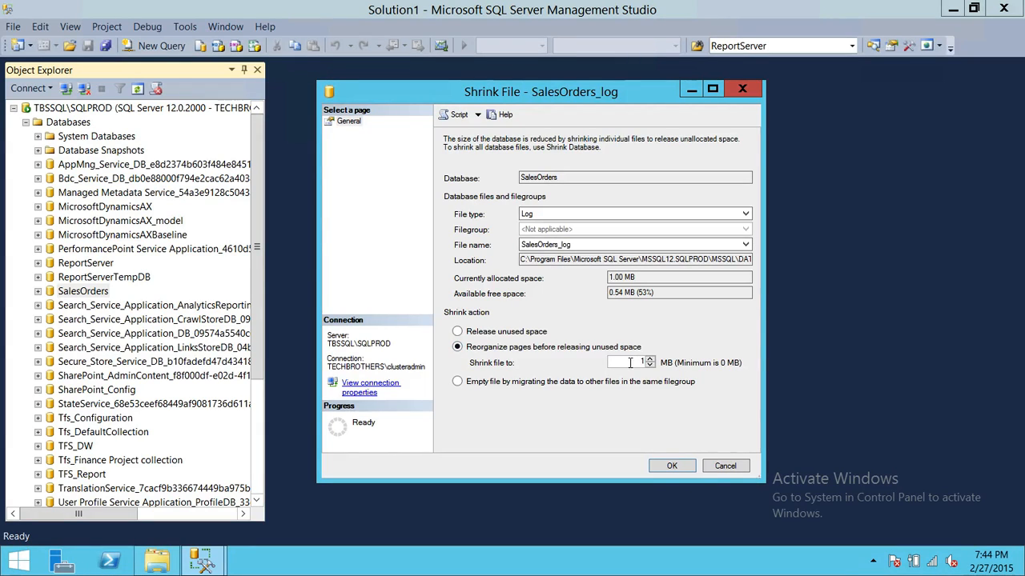
left_click(683, 466)
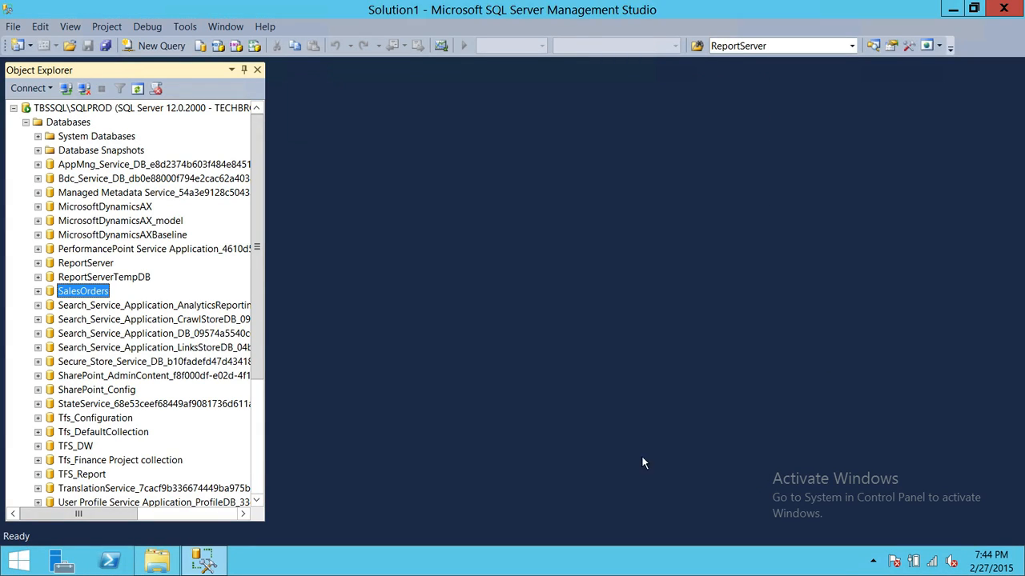
- Check the allocated and free space of SalesOrders_log in the Shrink Files task again, clear the target size, and close the task
right_click(69, 293)
mouse_move(184, 356)
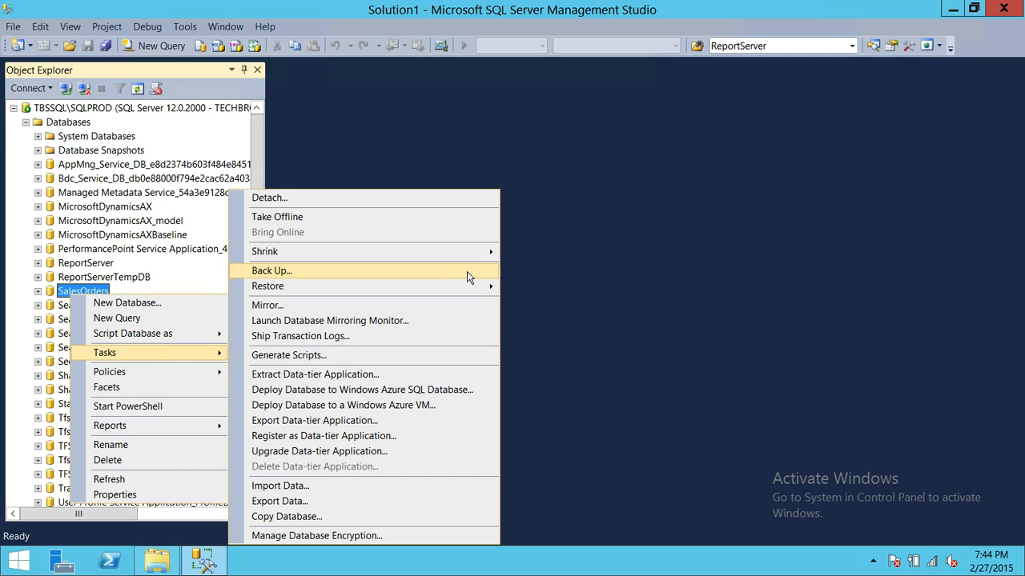
mouse_move(477, 252)
left_click(532, 271)
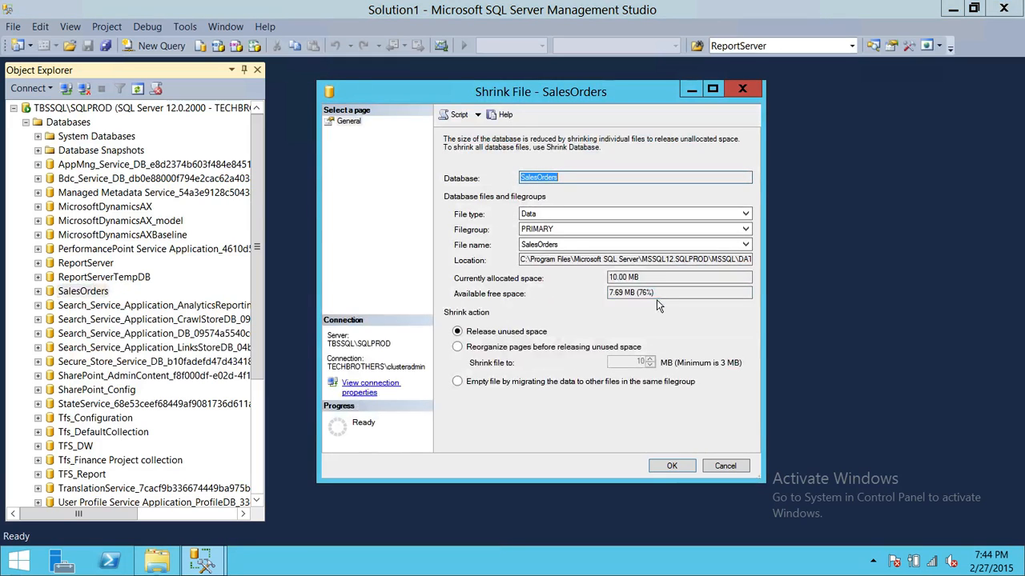
left_click(595, 214)
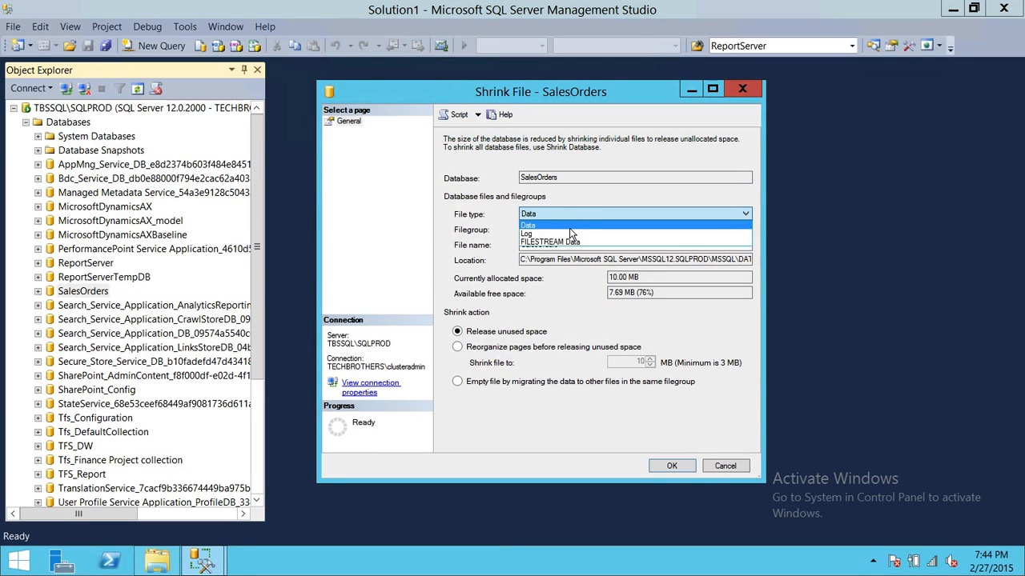
left_click(573, 229)
left_click(458, 347)
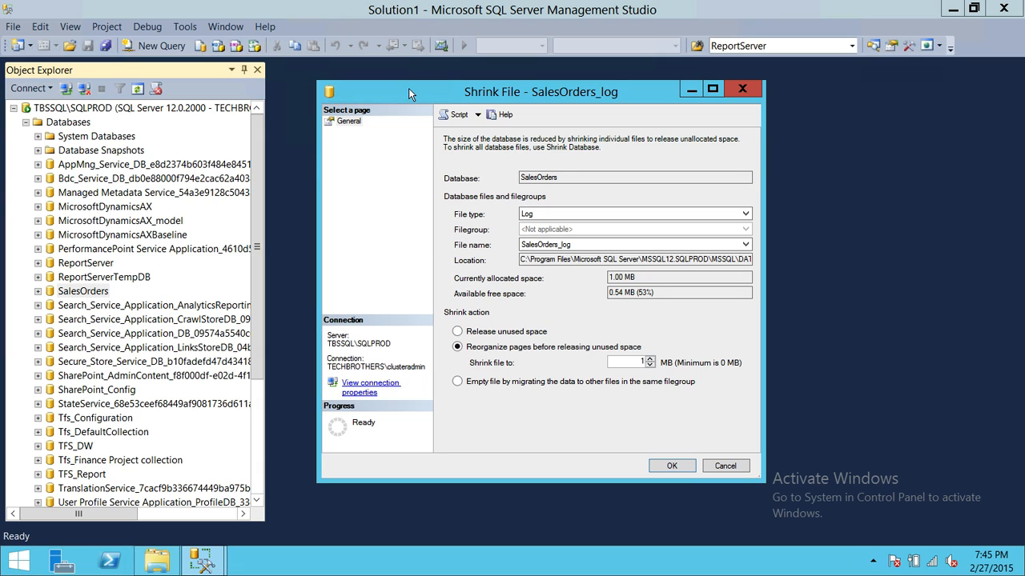
left_click_drag(450, 94, 456, 82)
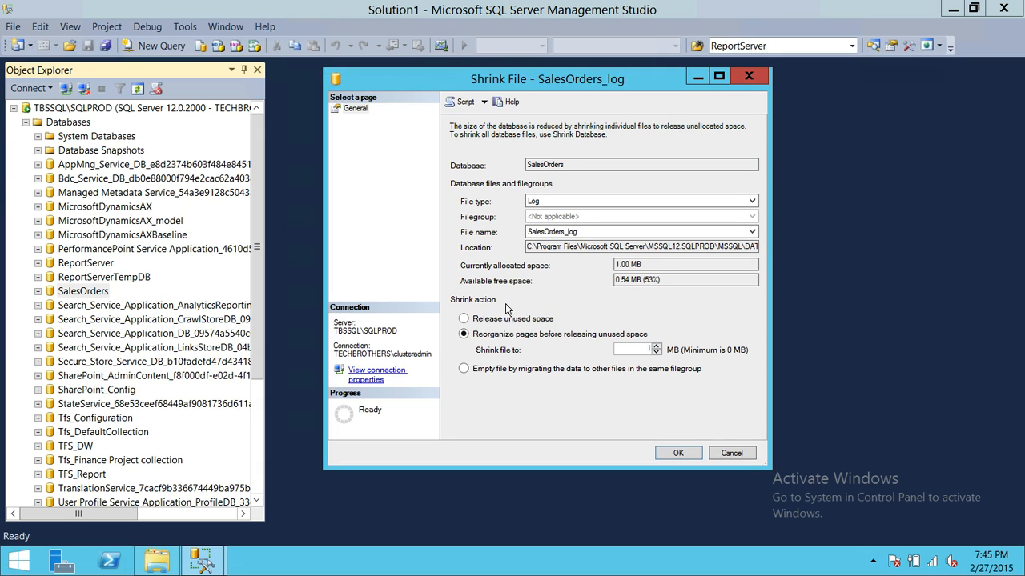
left_click(646, 349)
key("BackSpace")
left_click(648, 349)
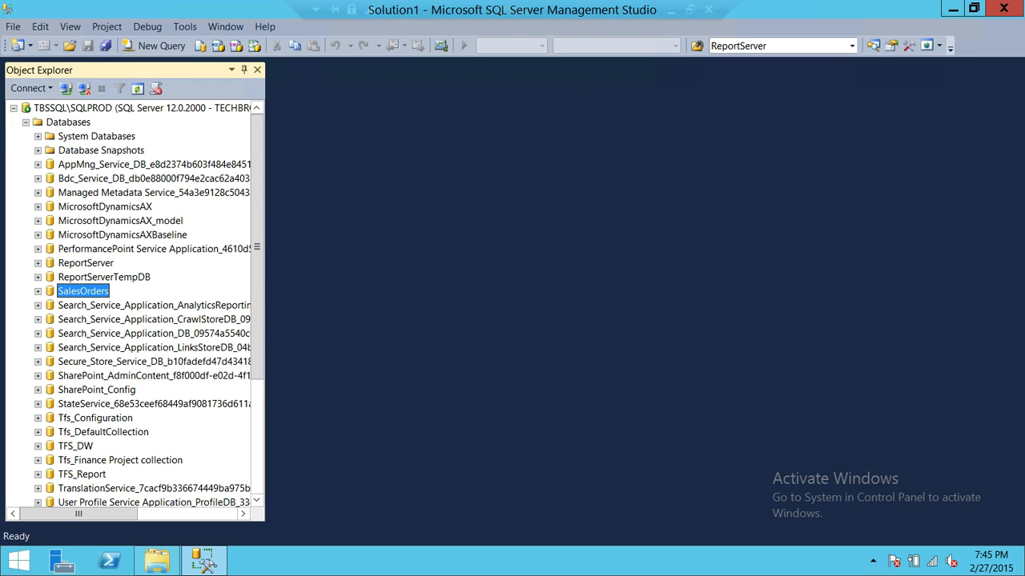
- Switch to the TBS_MainScreen notes in Notepad, review the Using T-SQL Script topic, and return to the TBSSQL remote session
mouse_move(610, 4)
left_click(675, 22)
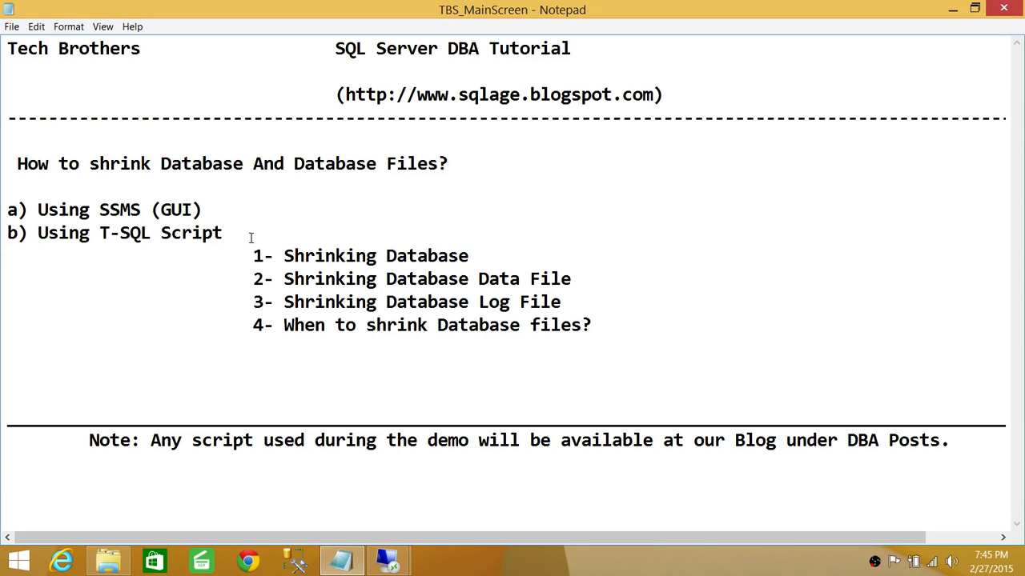
left_click_drag(251, 237, 37, 234)
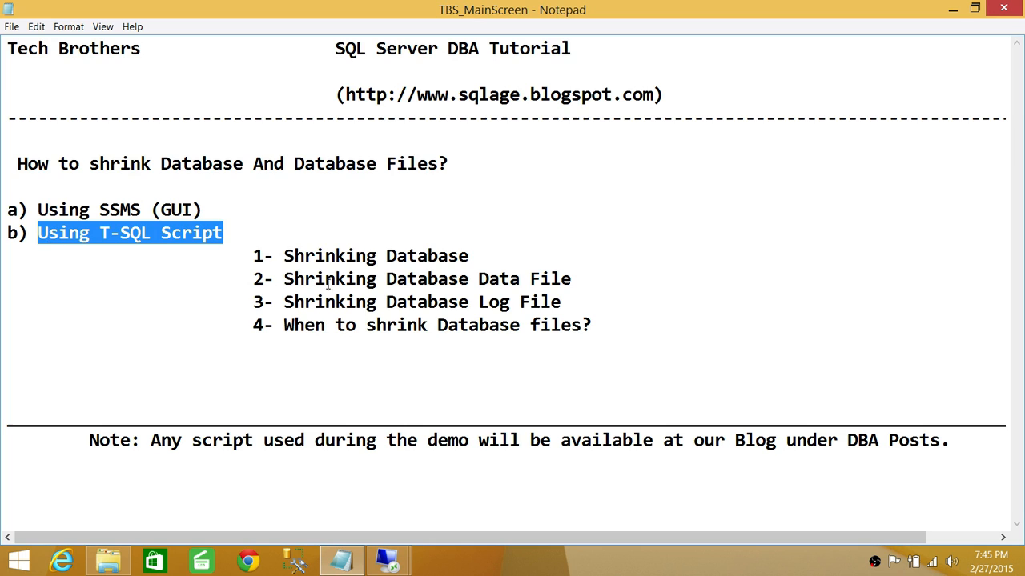
left_click(418, 255)
mouse_move(388, 560)
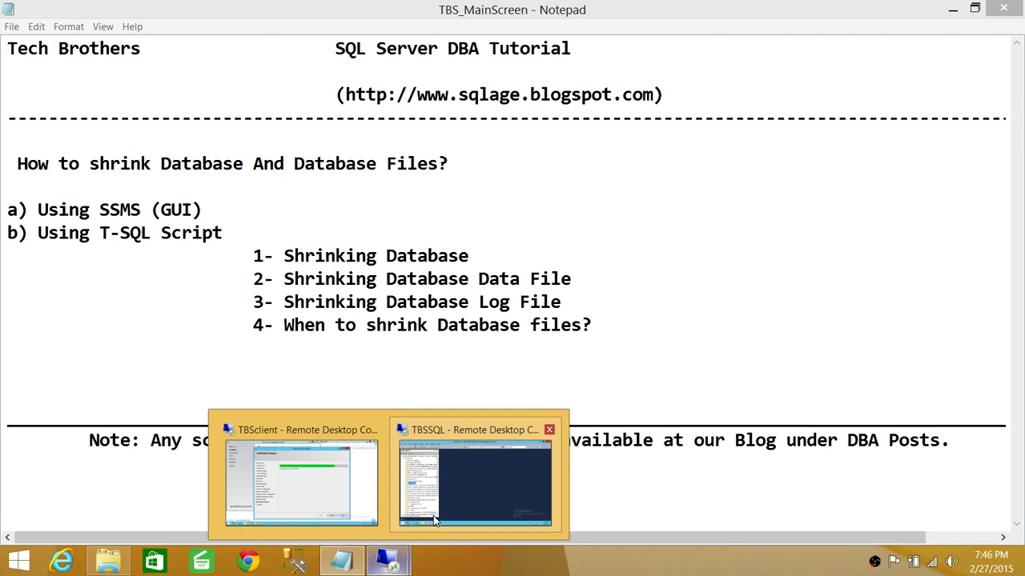
left_click(449, 478)
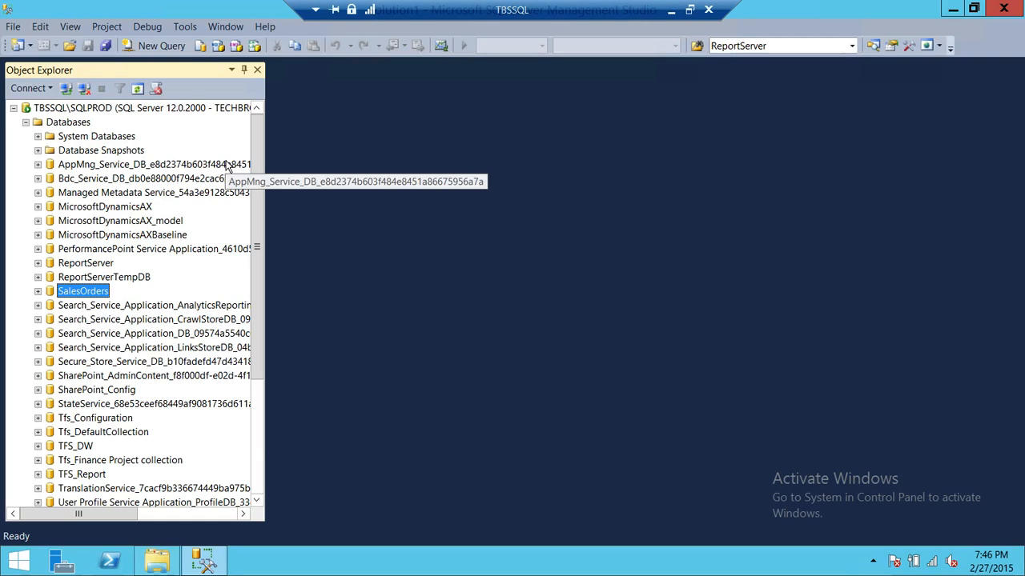
- Open the Shrink_DB script file from the DBA 2014 Tutorial folder
left_click(13, 26)
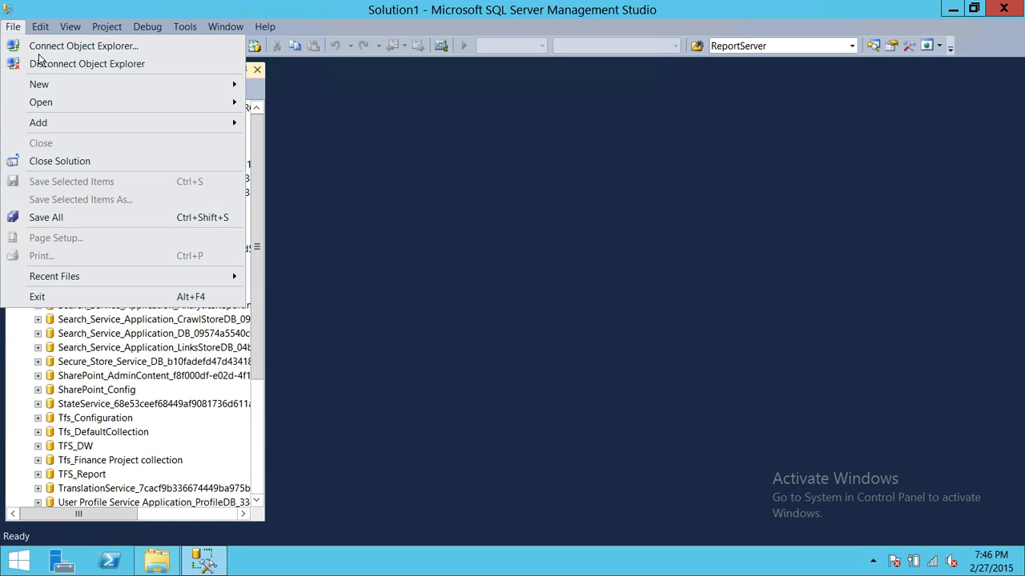
mouse_move(78, 103)
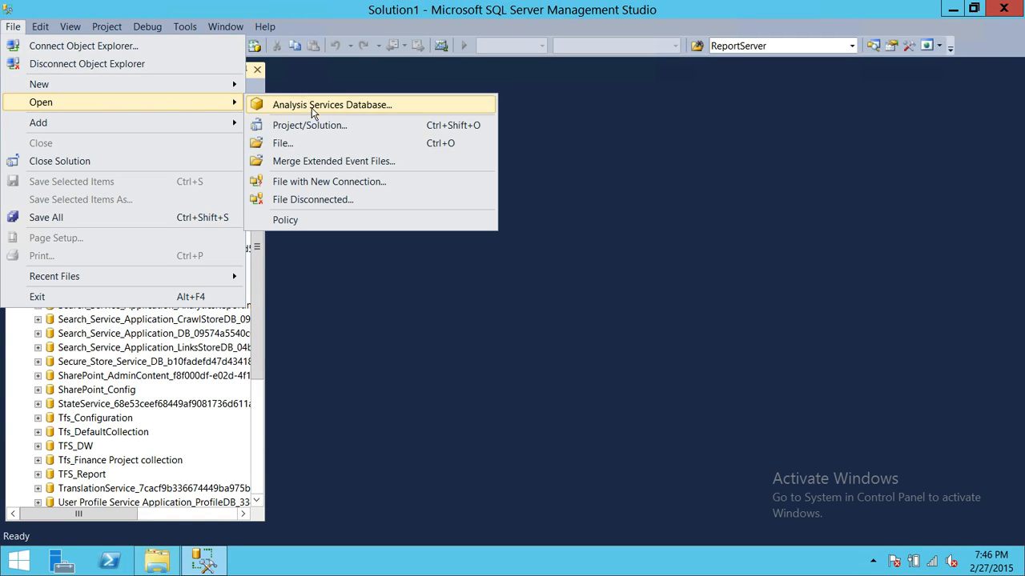
left_click(296, 143)
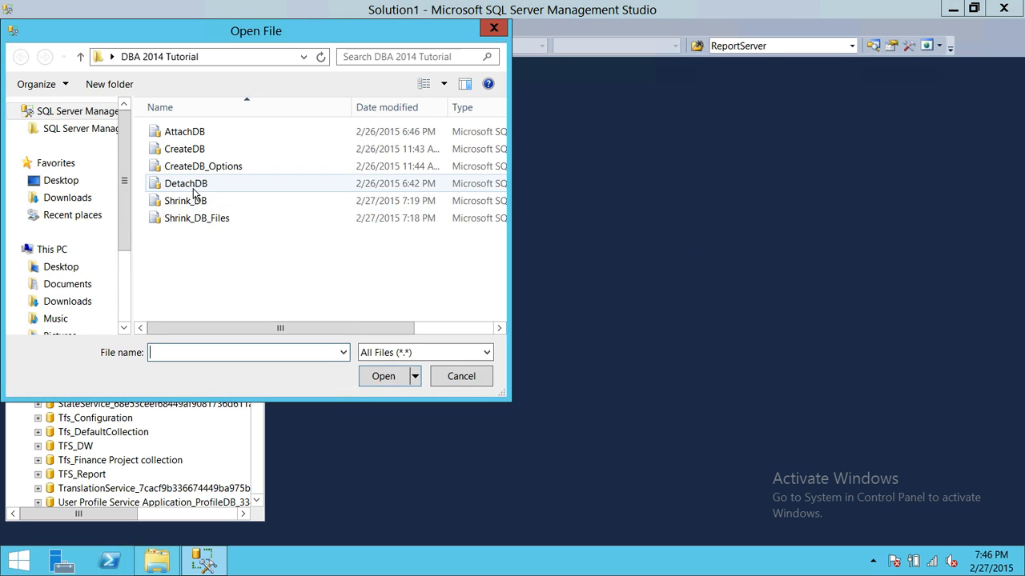
left_click(240, 201)
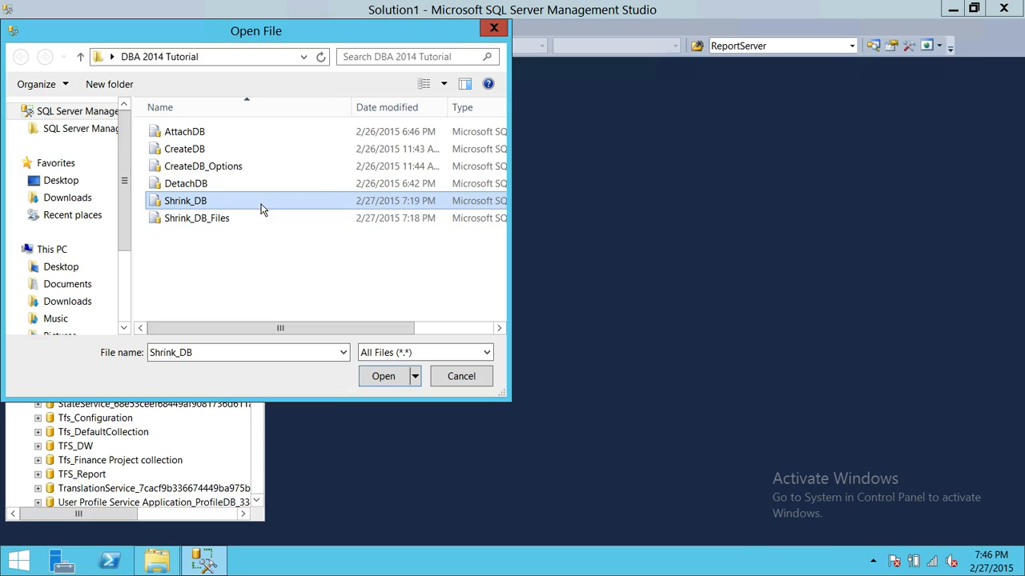
double_click(263, 204)
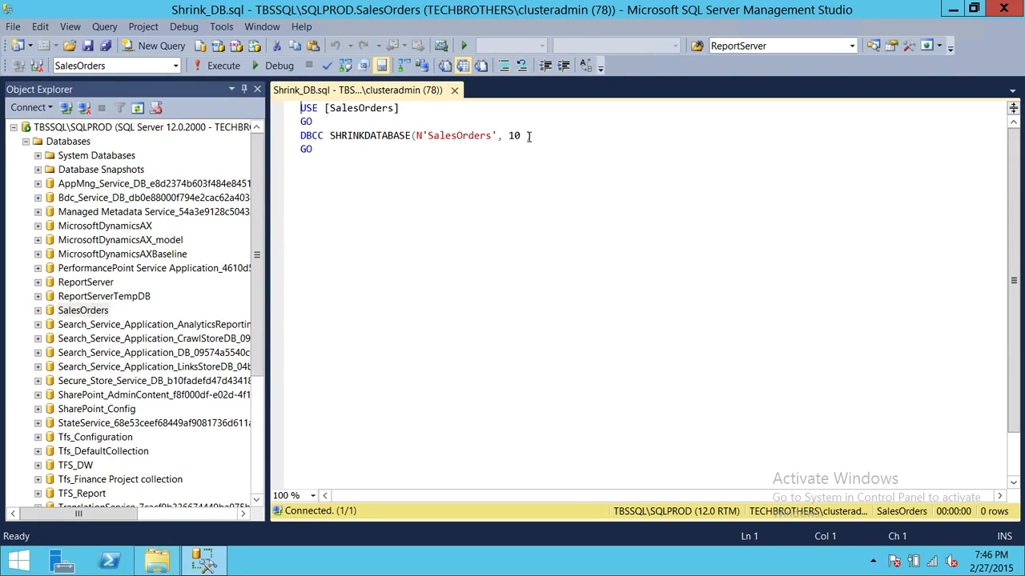
- Review the Maximum free space setting in the SalesOrders Shrink Database task with Reorganize files enabled, and close the task without shrinking
left_click_drag(521, 135, 509, 135)
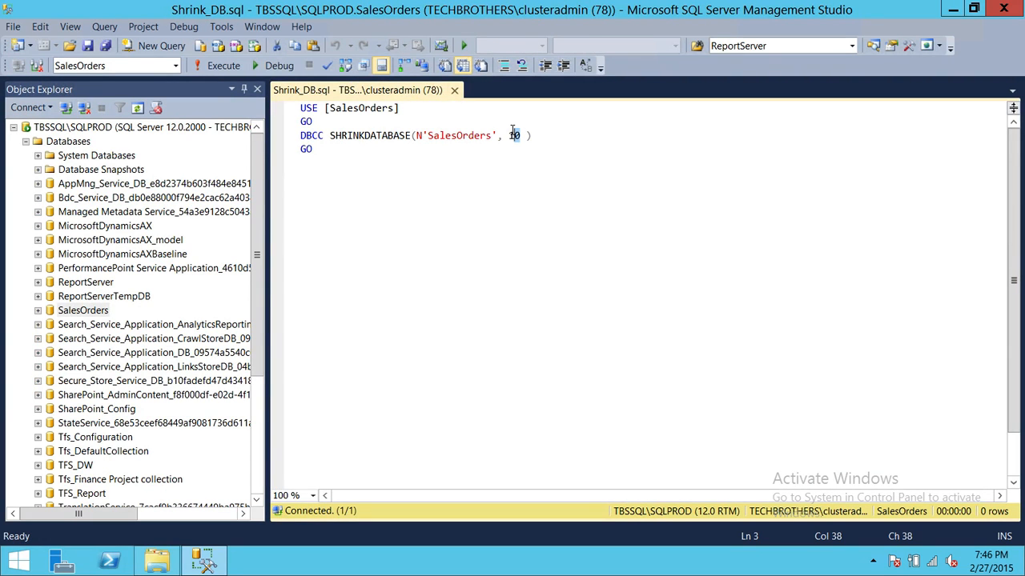
right_click(72, 311)
mouse_move(218, 370)
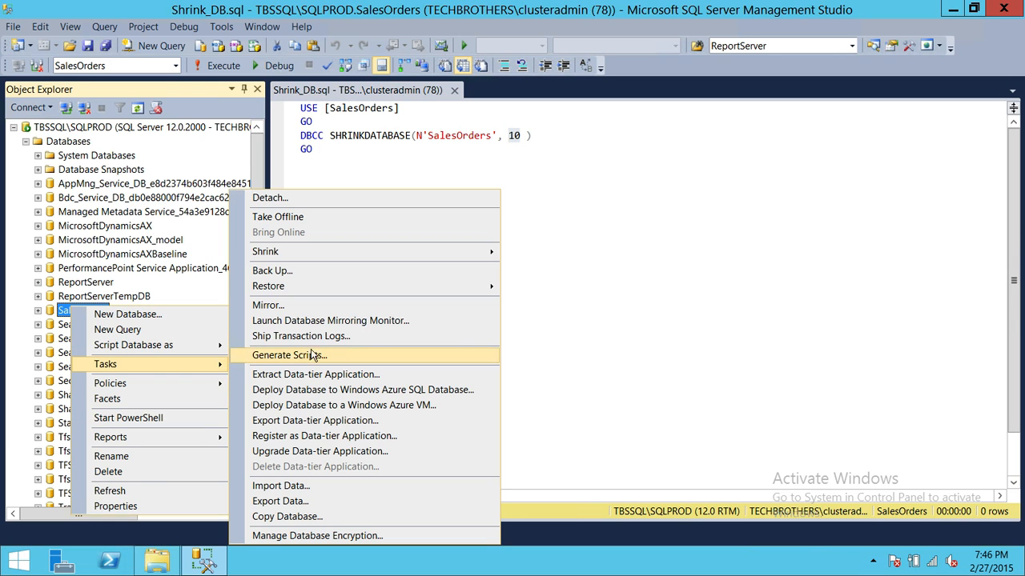
mouse_move(485, 255)
left_click(543, 252)
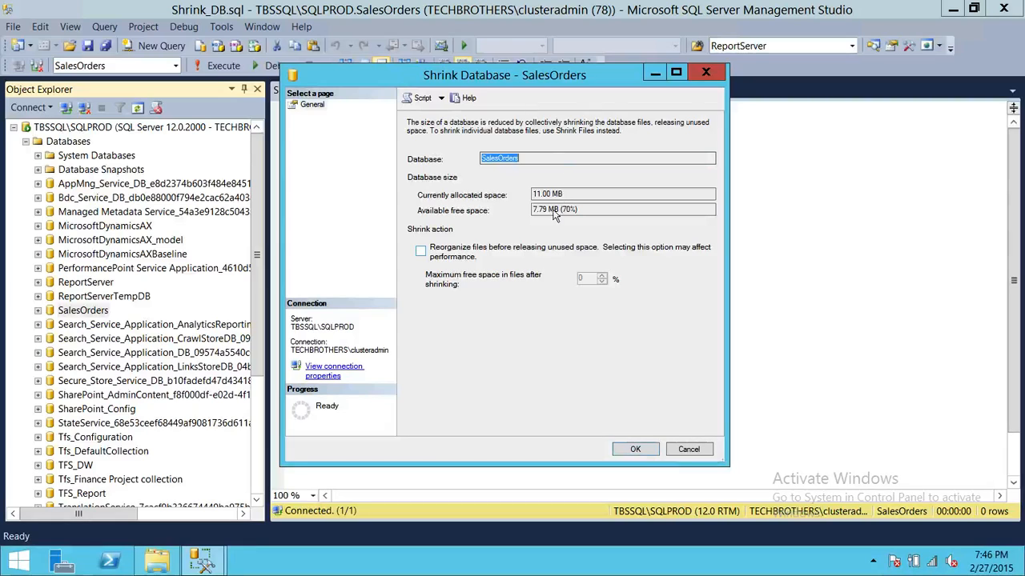
left_click_drag(738, 324, 850, 342)
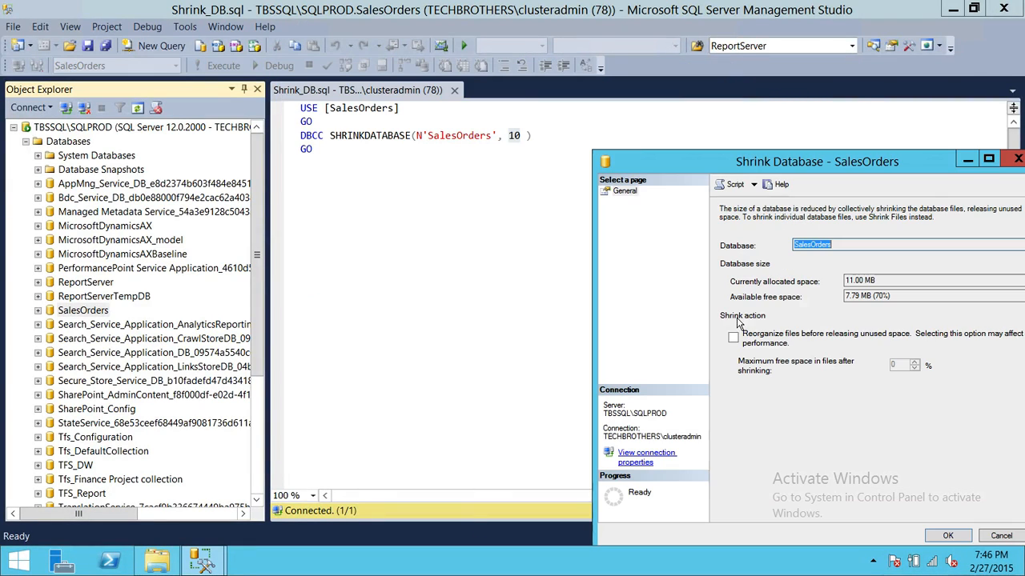
left_click(733, 337)
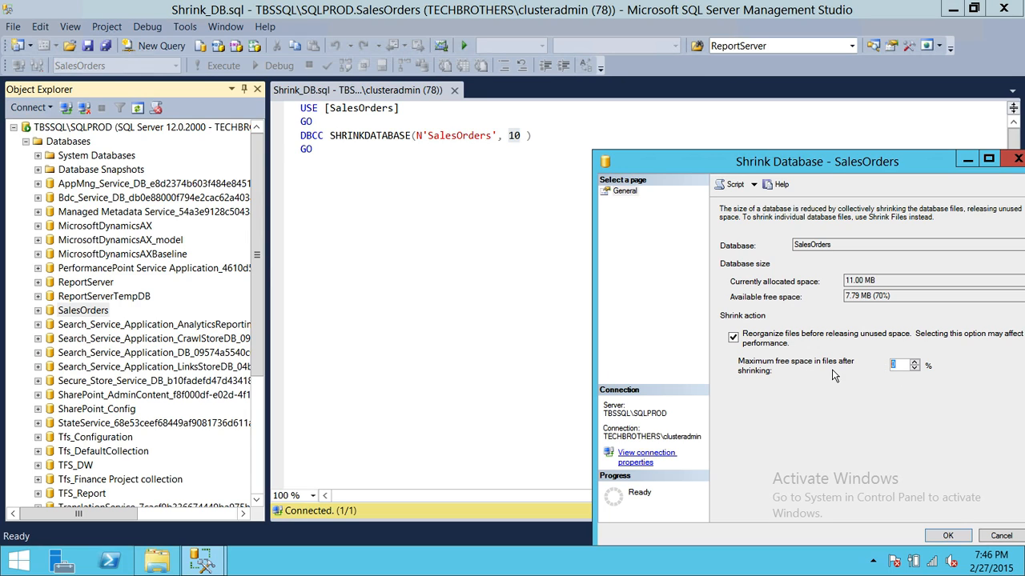
left_click_drag(825, 165, 624, 157)
left_click(800, 528)
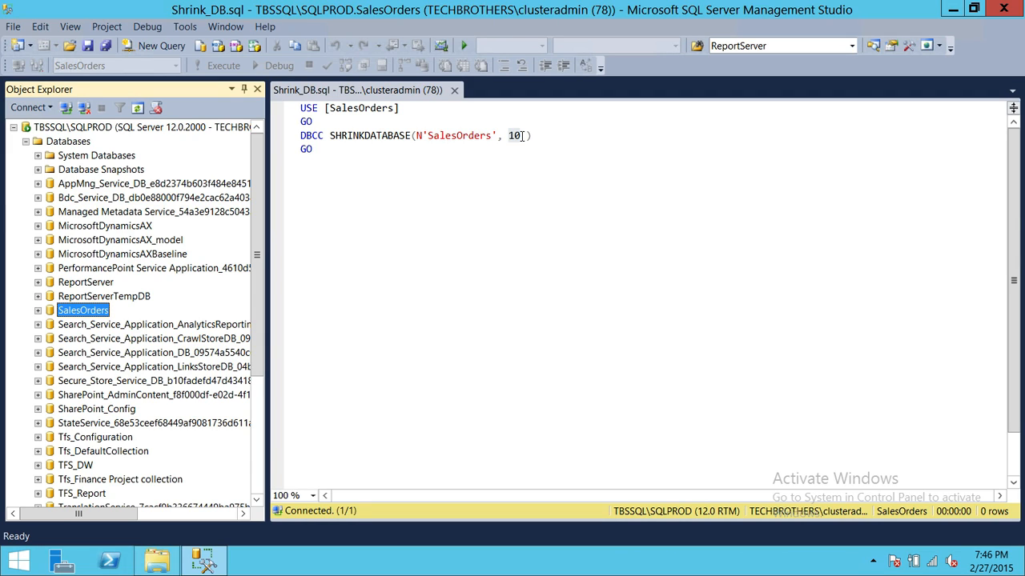
- Close the Shrink_DB script and open the Shrink_DB_Files script from the DBA 2014 Tutorial folder
left_click_drag(314, 148, 234, 82)
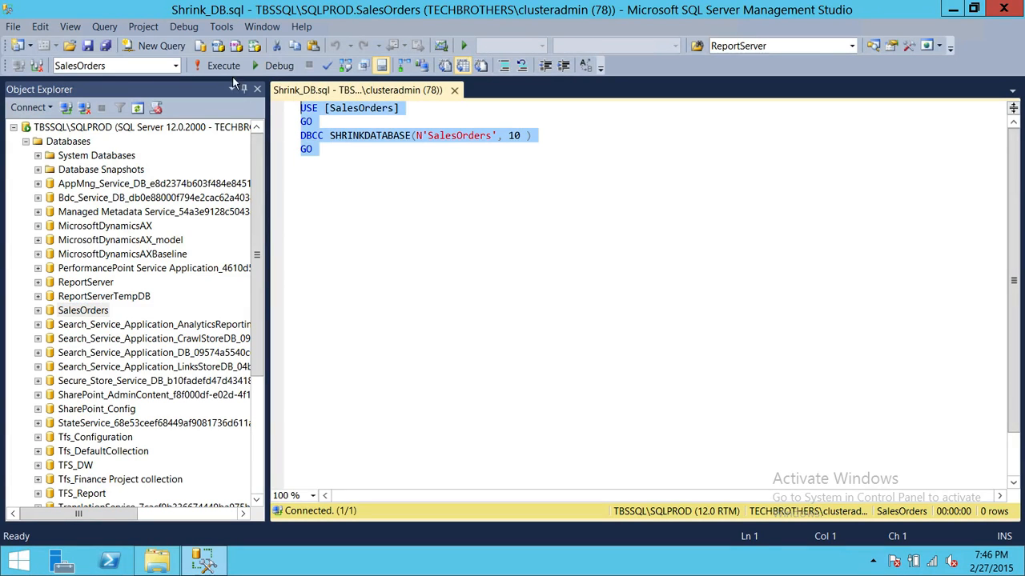
left_click(376, 186)
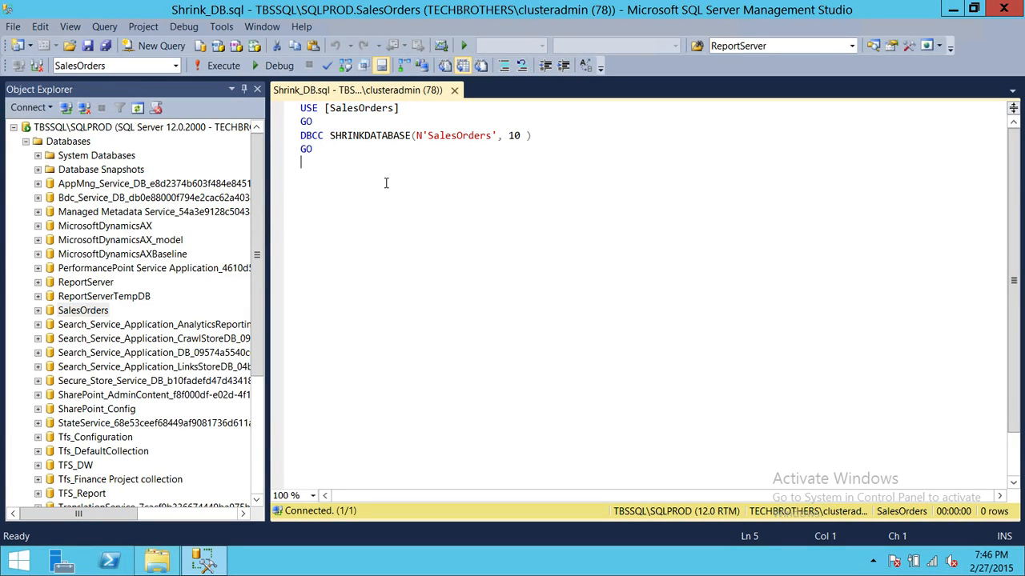
left_click(454, 91)
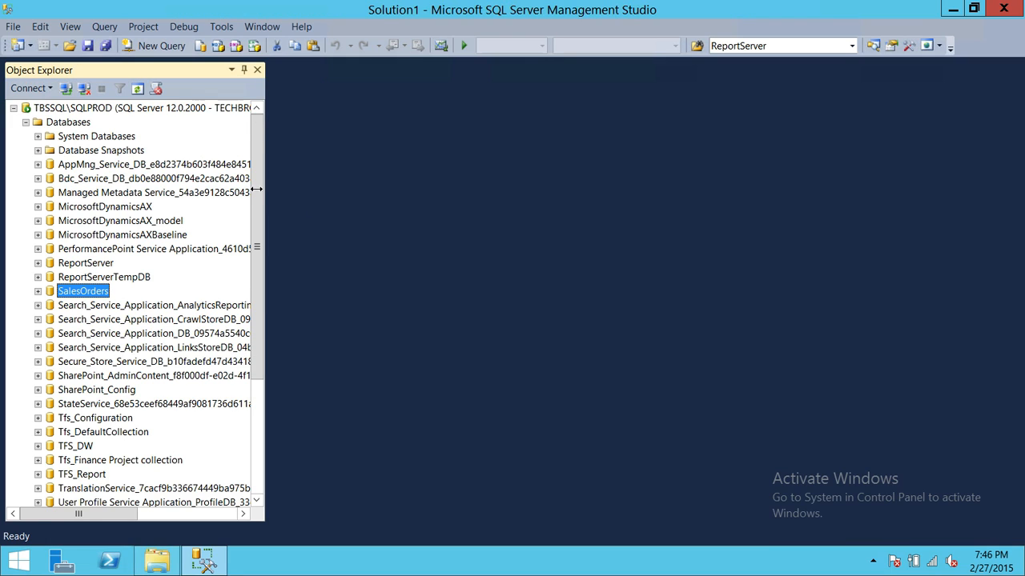
left_click(12, 28)
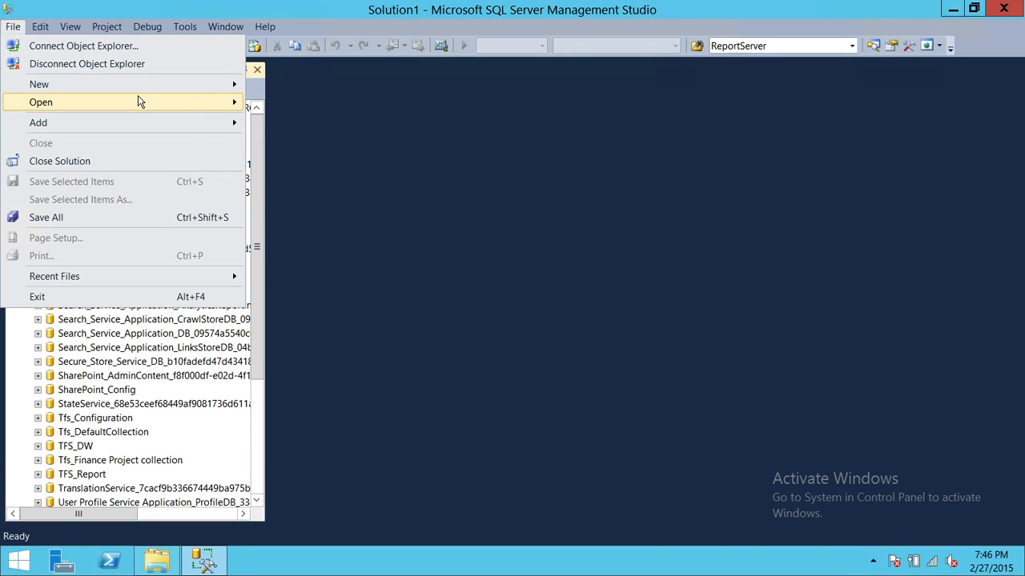
mouse_move(138, 97)
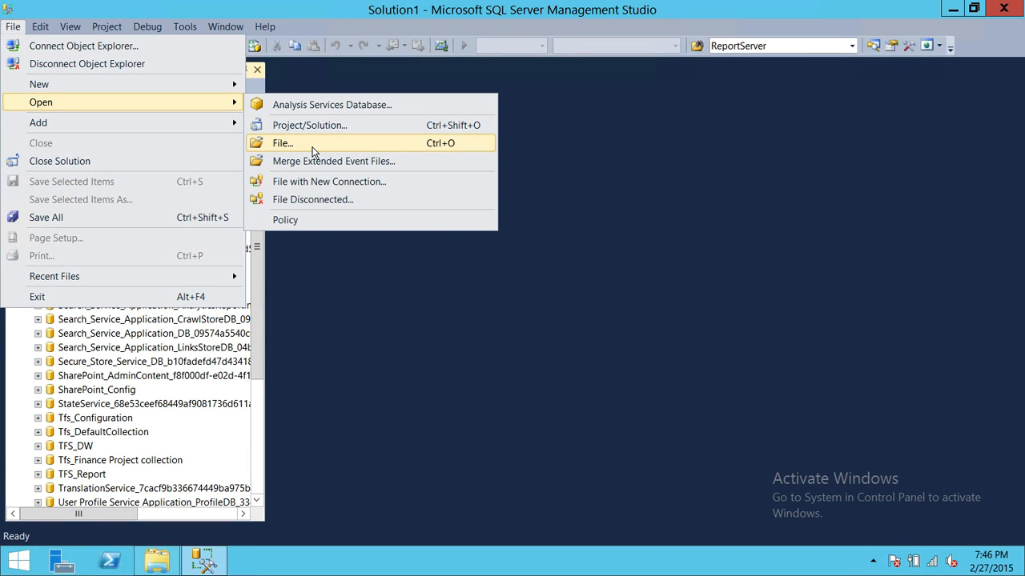
left_click(313, 149)
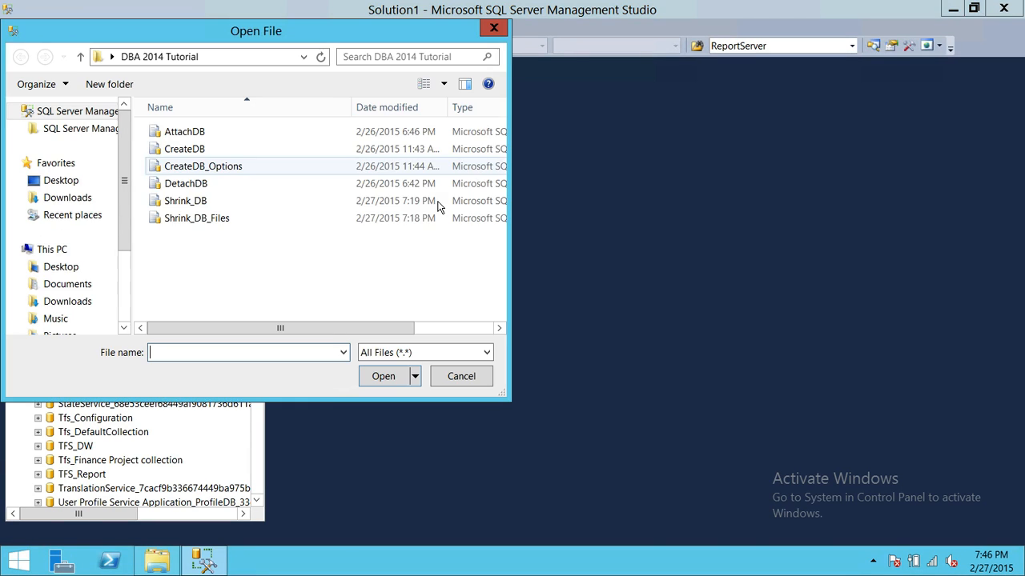
double_click(225, 225)
- Set the target size in the DBCC SHRINKFILE statement for SalesOrders to 4
left_click(500, 135)
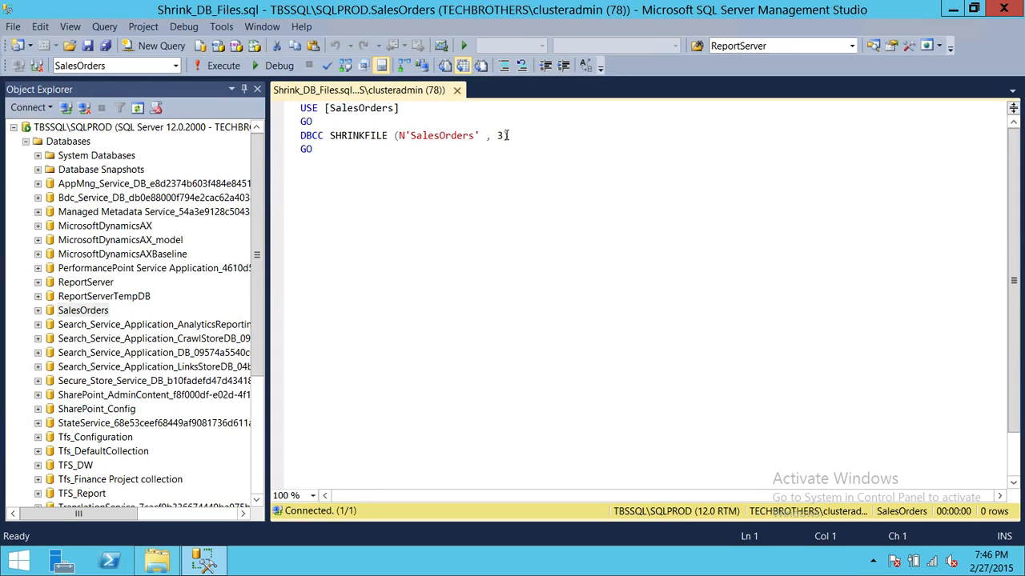
left_click(501, 134)
key("BackSpace")
type("4")
left_click_drag(330, 135, 300, 136)
left_click(349, 160)
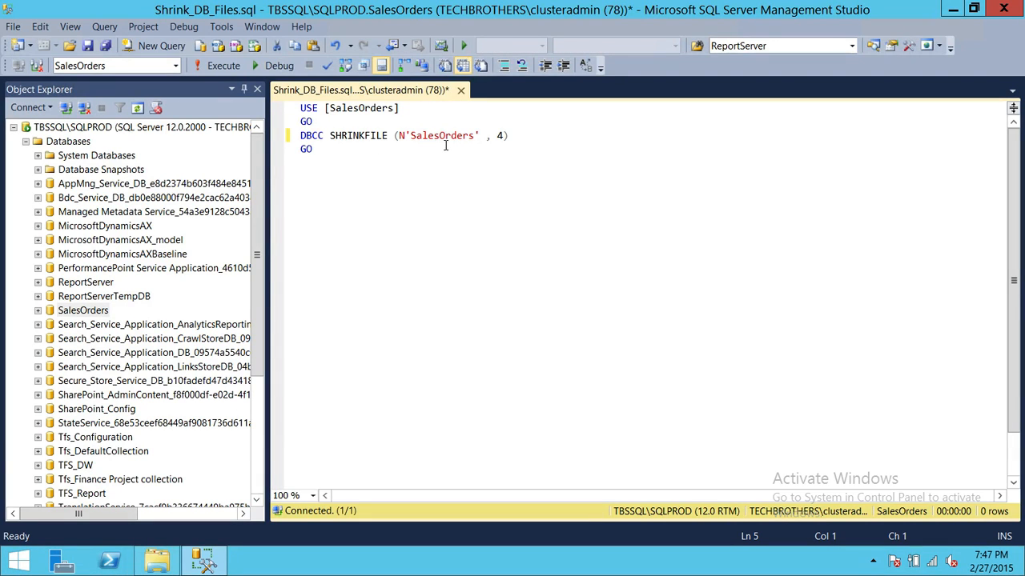
- Execute the whole SHRINKFILE script, from the USE [SalesOrders] line to the final GO
left_click_drag(518, 138, 301, 122)
left_click(350, 166)
mouse_move(361, 109)
left_click_drag(339, 166, 238, 94)
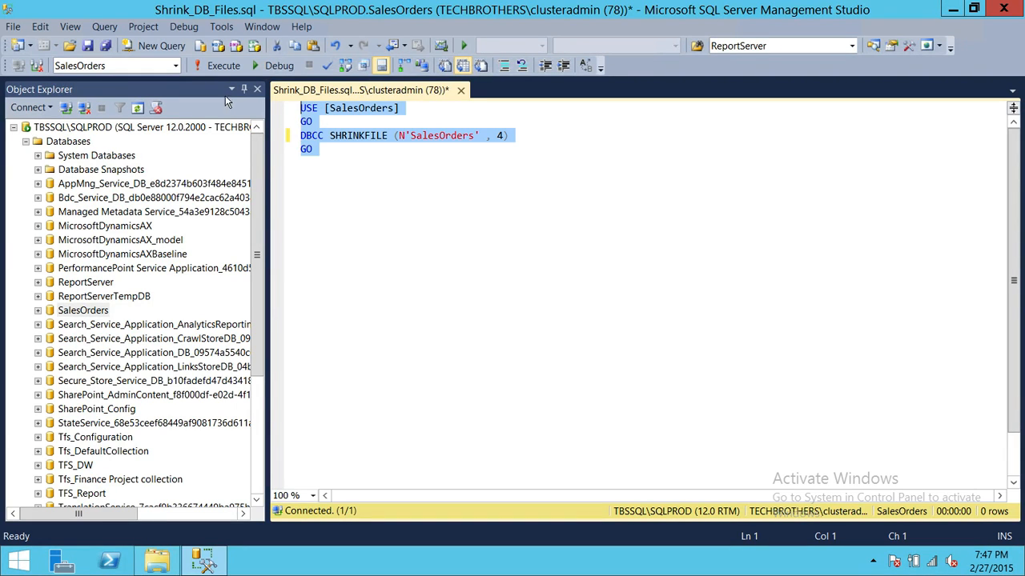
left_click(223, 65)
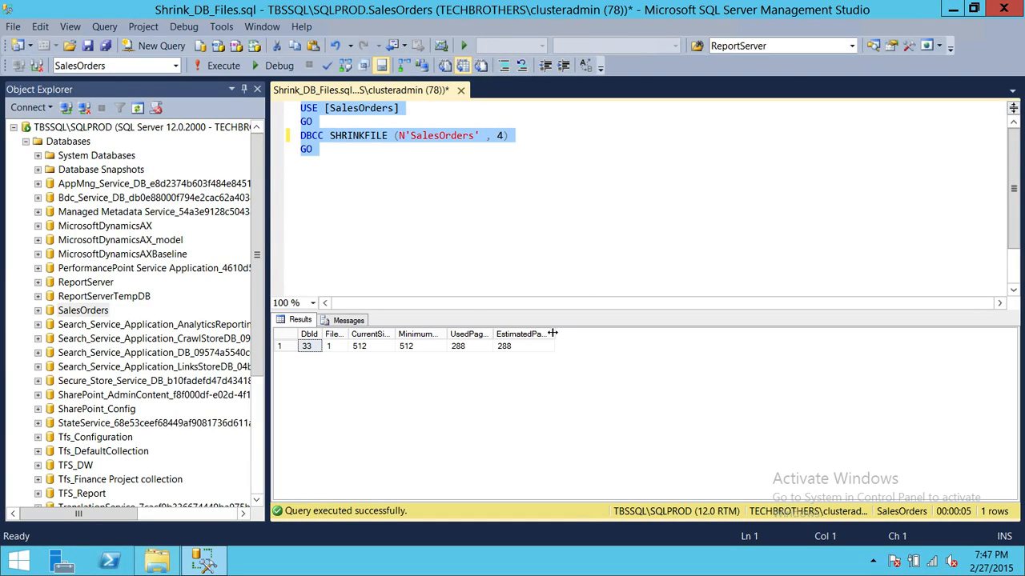
- Widen the EstimatedPages, CurrentSize and FileId columns of the query results to read their headers
left_click_drag(551, 333, 627, 337)
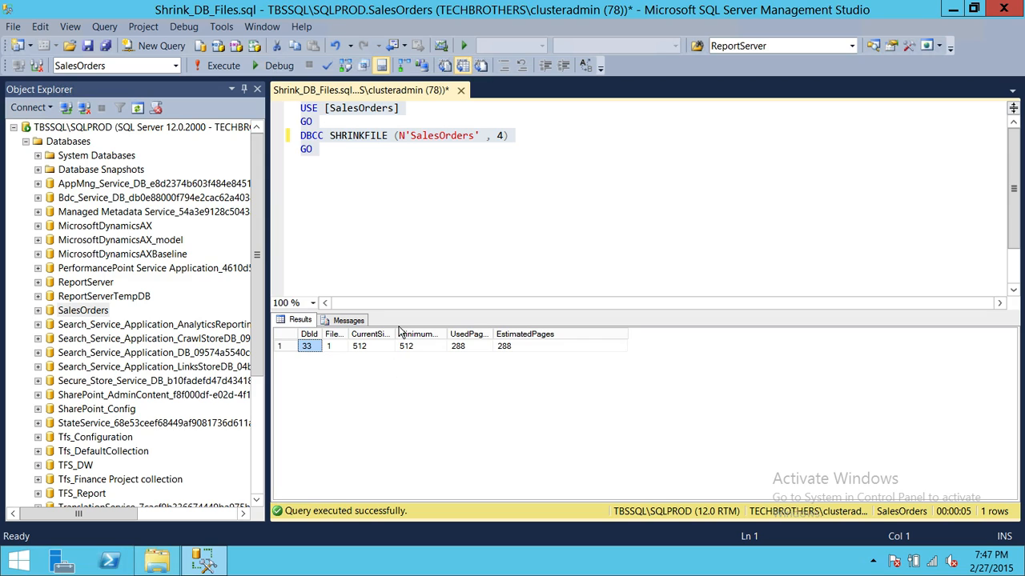
left_click_drag(399, 331, 455, 333)
left_click_drag(348, 333, 421, 333)
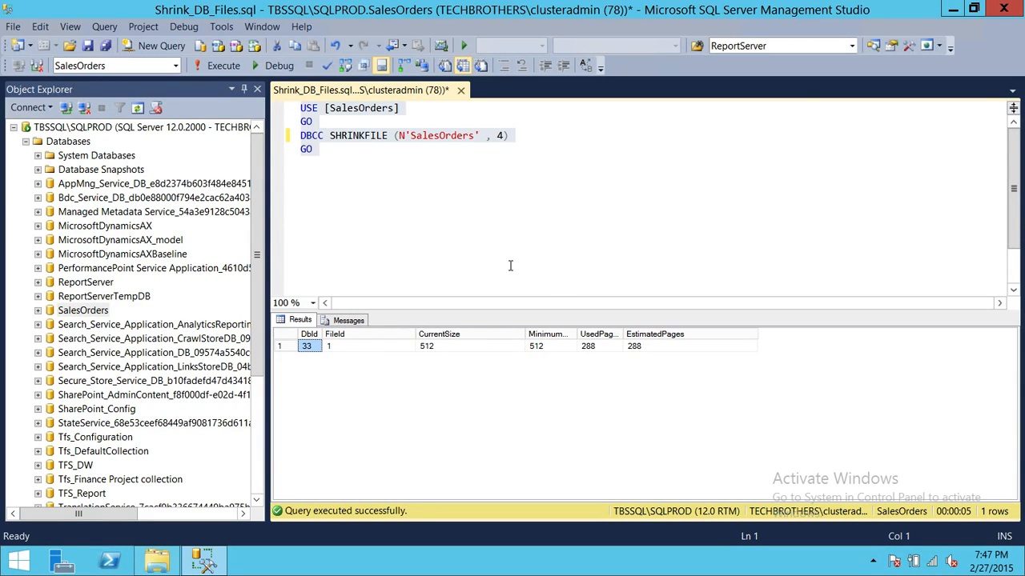
- Leave the TBSSQL remote session for the TBS_MainScreen notes in Notepad and review the When to shrink Database files topic
left_click(953, 10)
mouse_move(604, 5)
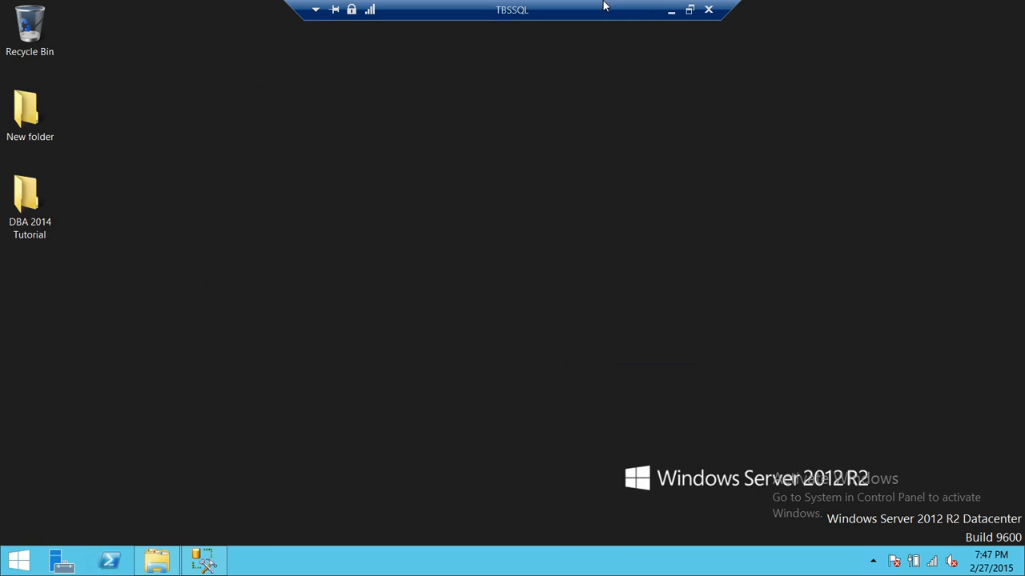
left_click(668, 12)
left_click_drag(604, 326, 286, 325)
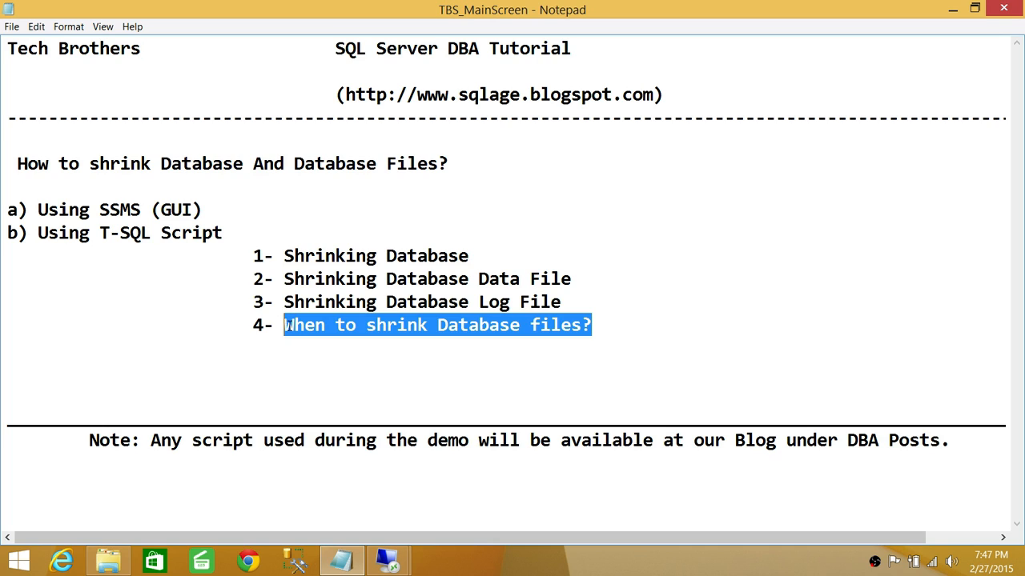
left_click(341, 361)
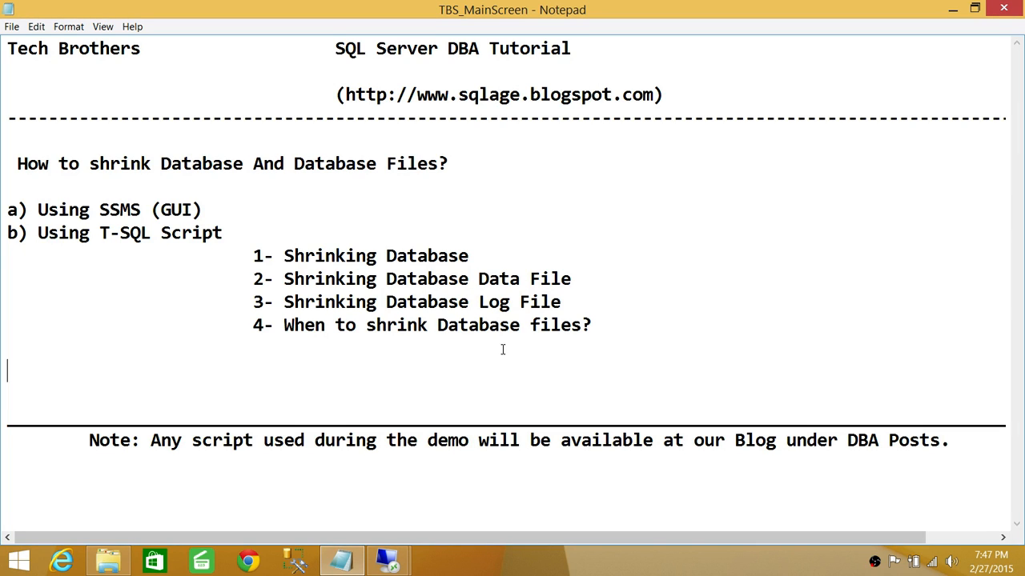
left_click(712, 570)
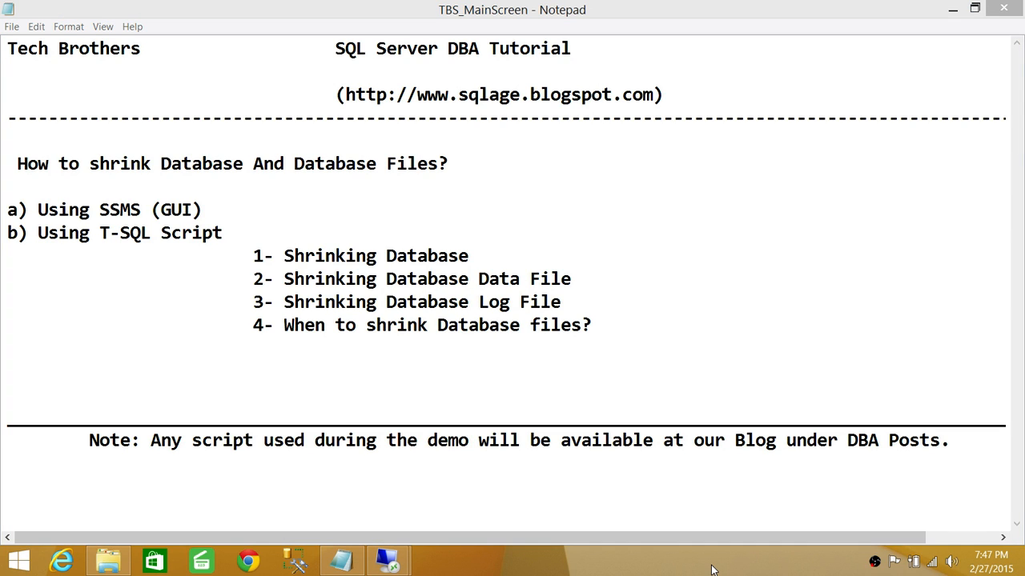